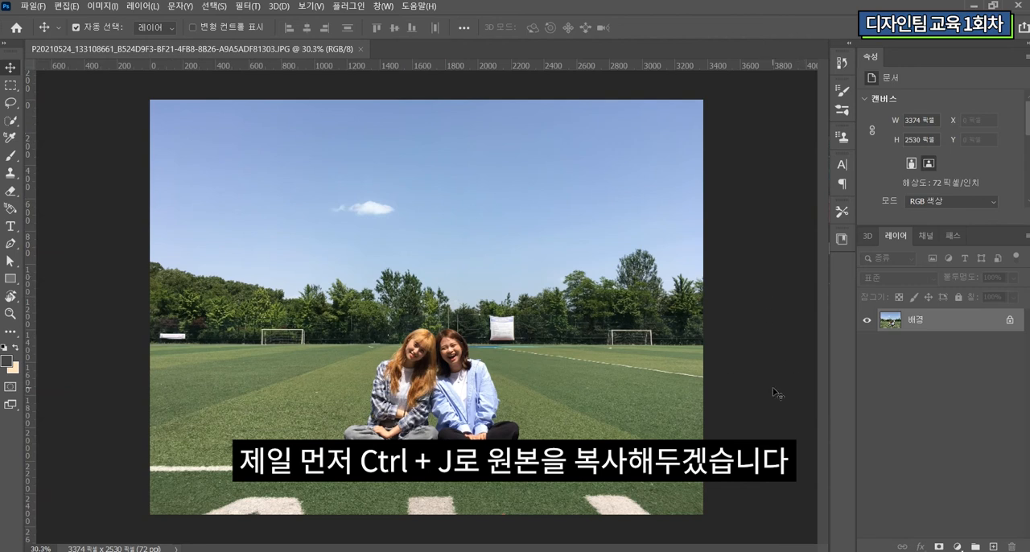
# Step: Duplicate the background photo layer and adjust the copy's Levels with input shadows at 2 and midtones at 1.02
pyautogui.hotkey('ctrl', 'j')
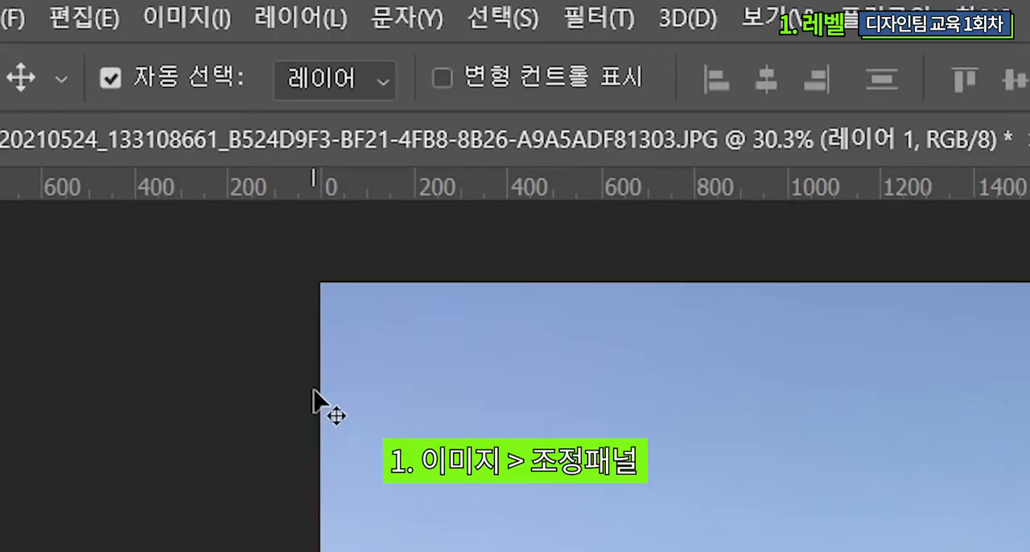
pyautogui.click(200, 19)
pyautogui.moveTo(235, 98)
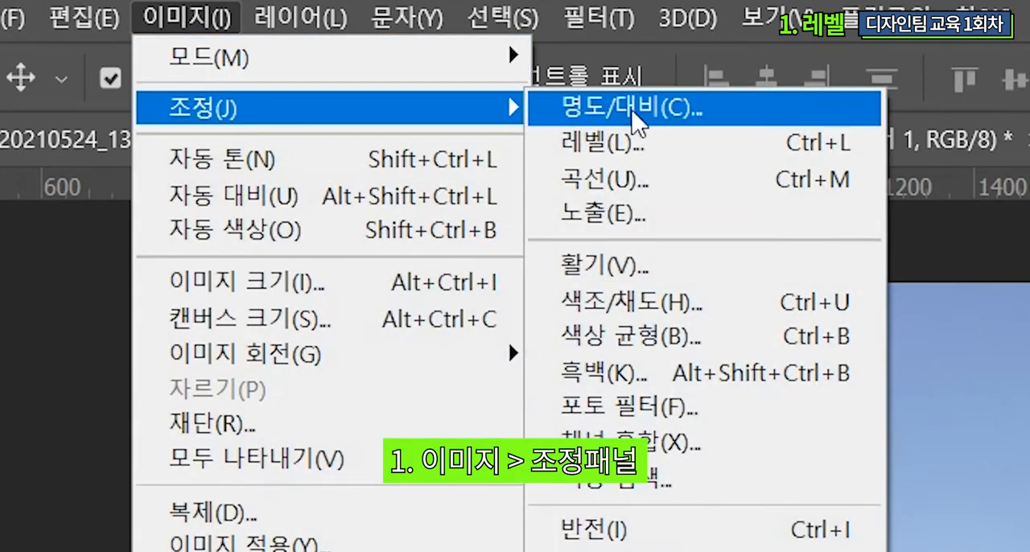
pyautogui.click(669, 142)
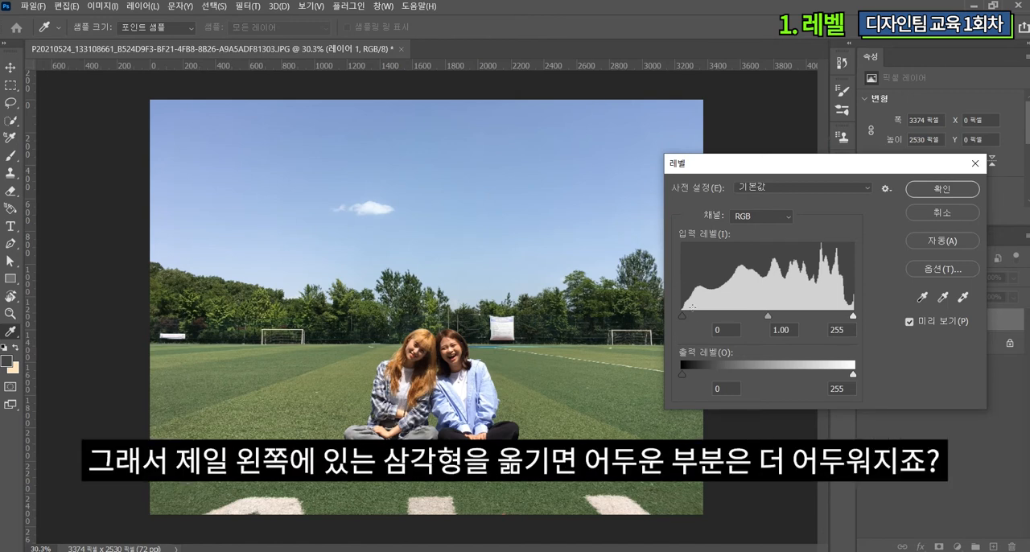
pyautogui.moveTo(682, 316)
pyautogui.mouseDown()
pyautogui.moveTo(721, 319)
pyautogui.moveTo(683, 321)
pyautogui.mouseUp()
pyautogui.moveTo(853, 316)
pyautogui.mouseDown()
pyautogui.moveTo(817, 319)
pyautogui.moveTo(863, 314)
pyautogui.mouseUp()
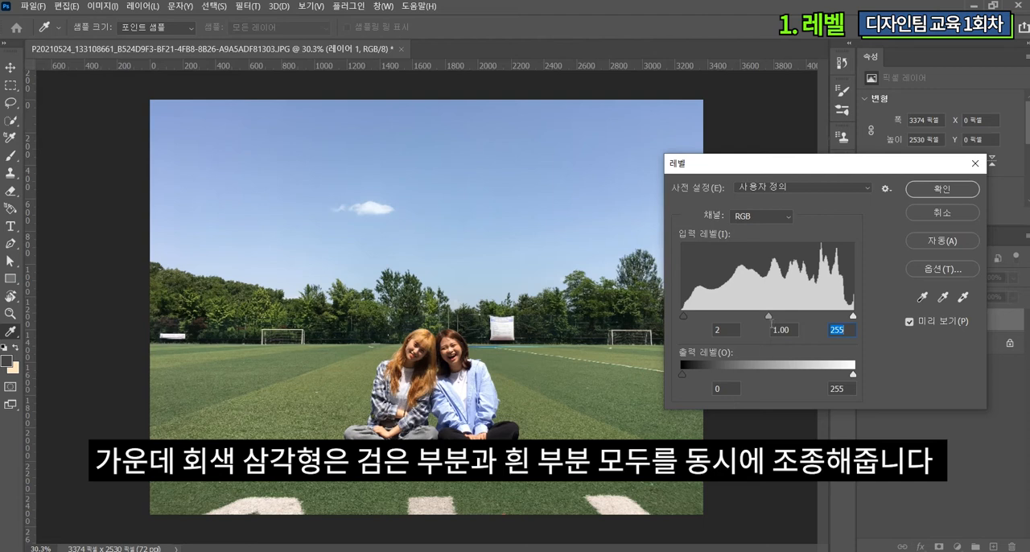
pyautogui.moveTo(769, 316)
pyautogui.mouseDown()
pyautogui.moveTo(754, 319)
pyautogui.moveTo(767, 319)
pyautogui.mouseUp()
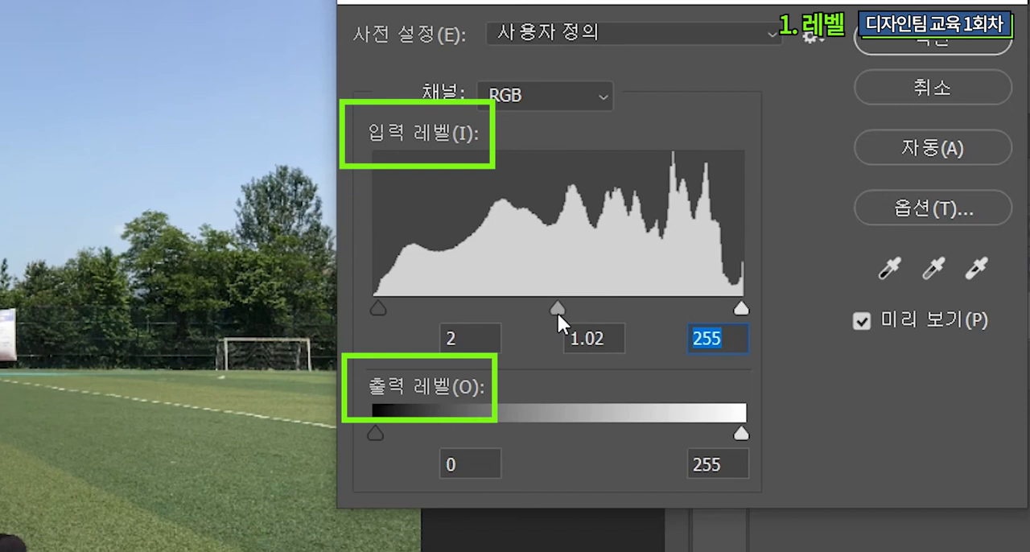
pyautogui.click(557, 310)
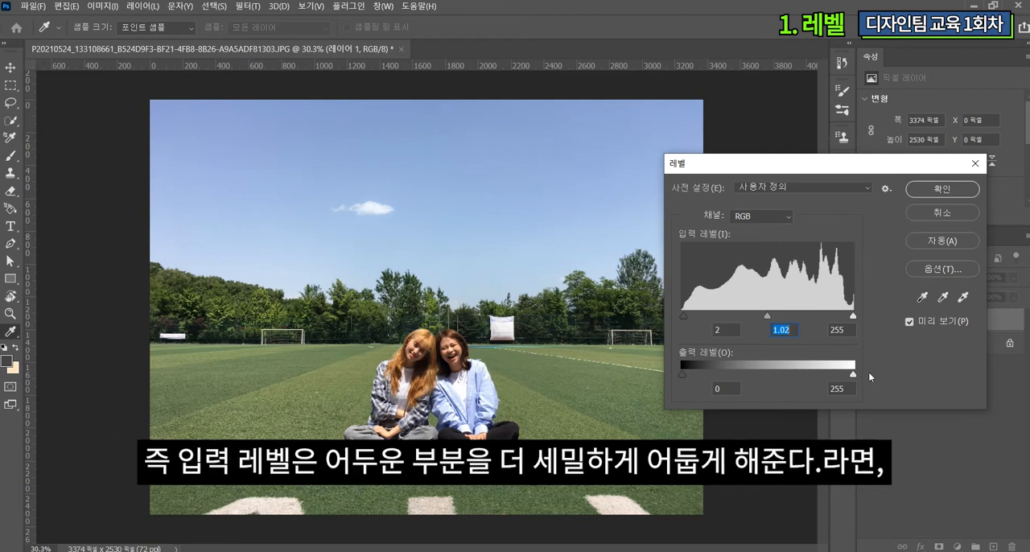
# Step: Set the Levels output black to 13, input highlights to 236 and midtones to 1.00, compare the preview and apply
pyautogui.moveTo(854, 375); pyautogui.dragTo(878, 371)
pyautogui.moveTo(682, 372); pyautogui.dragTo(690, 373)
pyautogui.moveTo(854, 314); pyautogui.dragTo(840, 316)
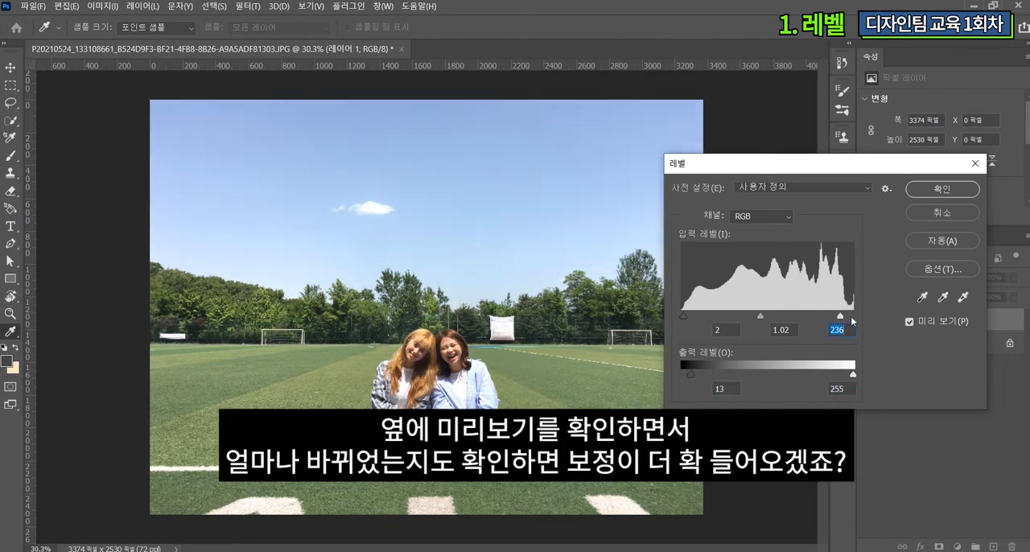
pyautogui.click(931, 324)
pyautogui.click(930, 324)
pyautogui.click(931, 324)
pyautogui.click(931, 324)
pyautogui.moveTo(760, 317); pyautogui.dragTo(761, 317)
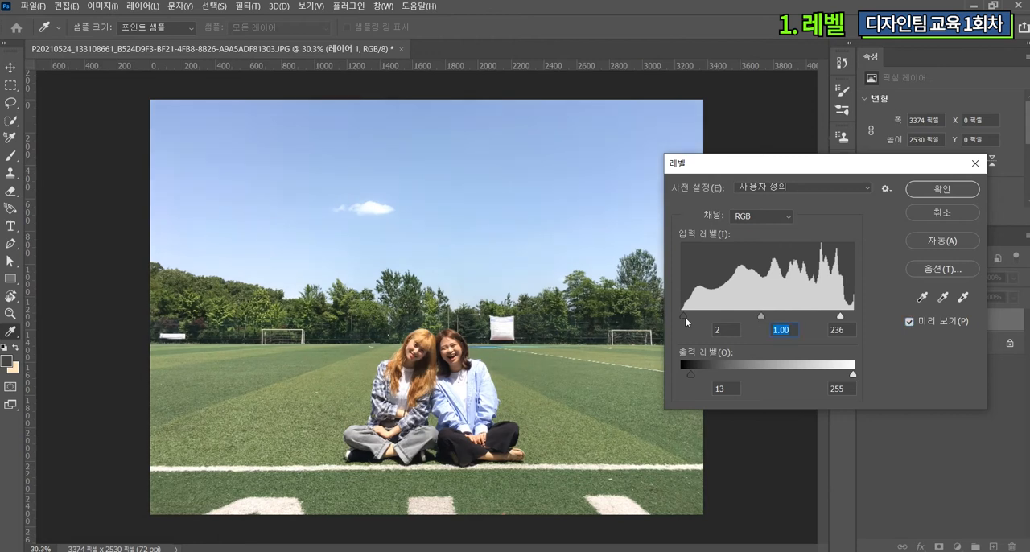
pyautogui.click(941, 189)
pyautogui.press('v')
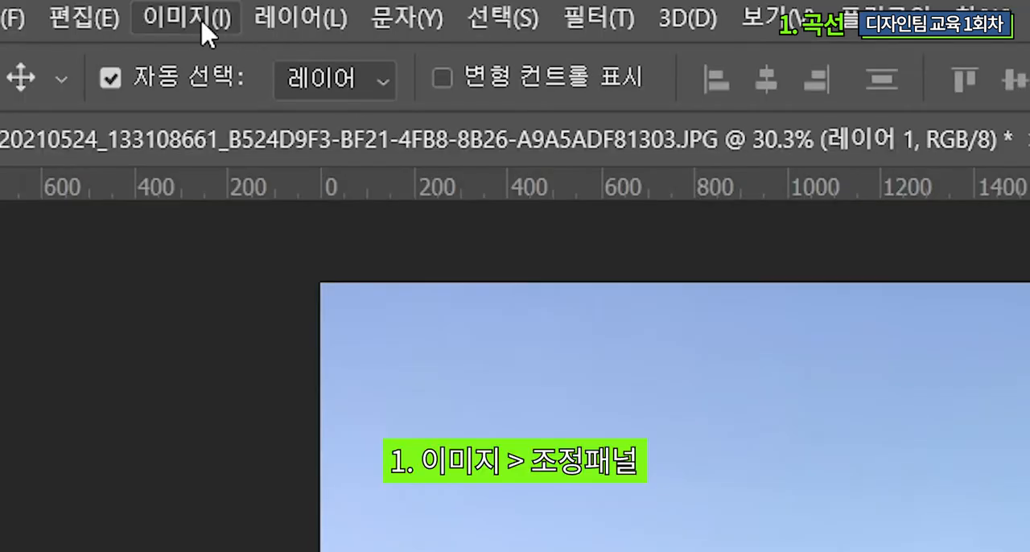
# Step: Brighten the layer with Curves, raising a highlight point to output 216 and a darker point at input 100 to output 108
pyautogui.click(203, 24)
pyautogui.moveTo(256, 108)
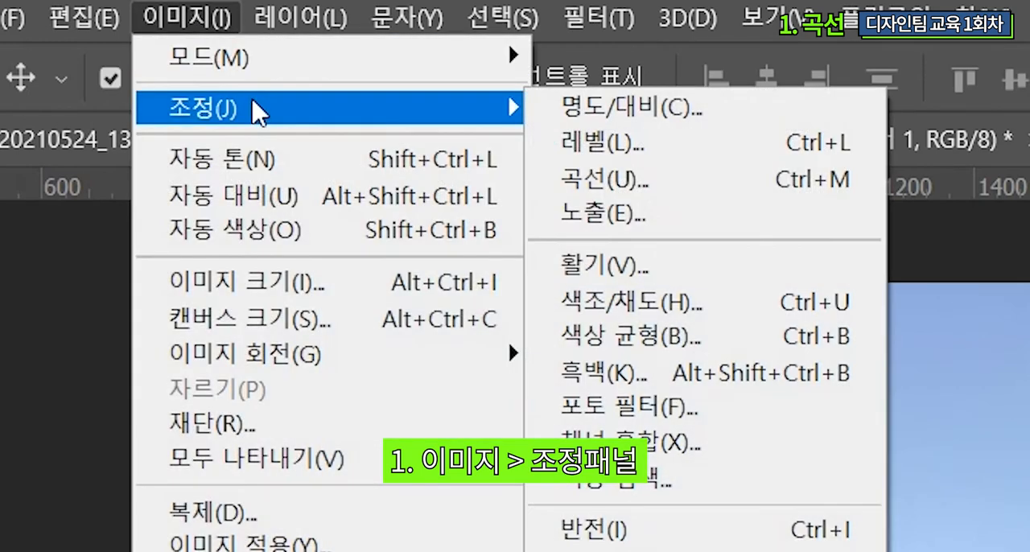
pyautogui.click(744, 190)
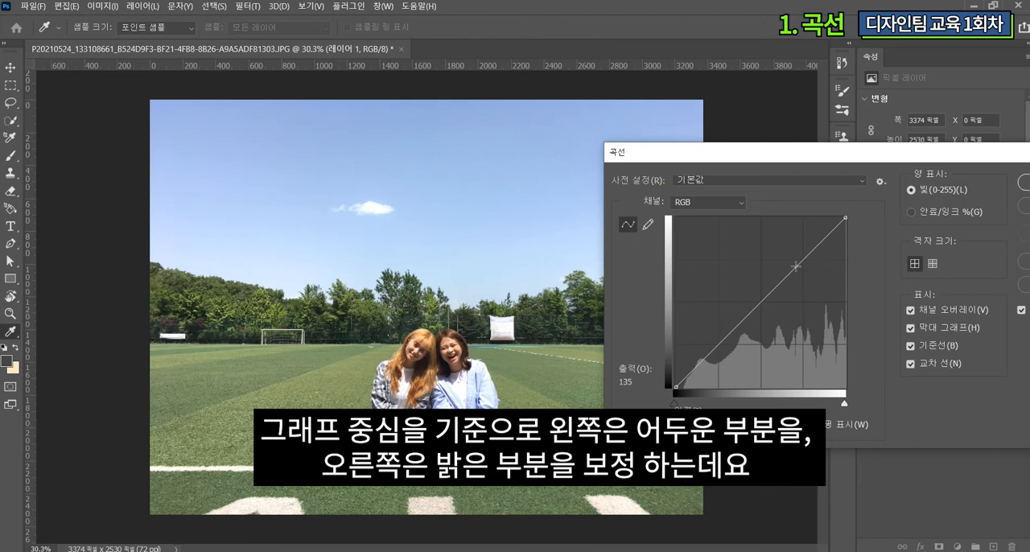
pyautogui.moveTo(813, 249); pyautogui.dragTo(811, 242)
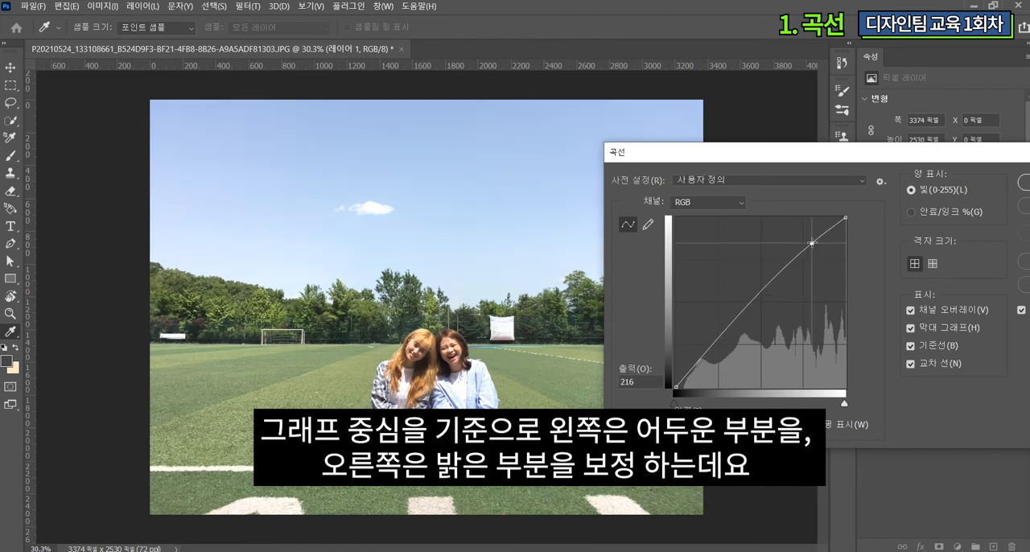
pyautogui.click(740, 316)
pyautogui.moveTo(740, 315); pyautogui.dragTo(743, 315)
pyautogui.moveTo(991, 149); pyautogui.dragTo(916, 56)
pyautogui.click(968, 214)
pyautogui.click(968, 215)
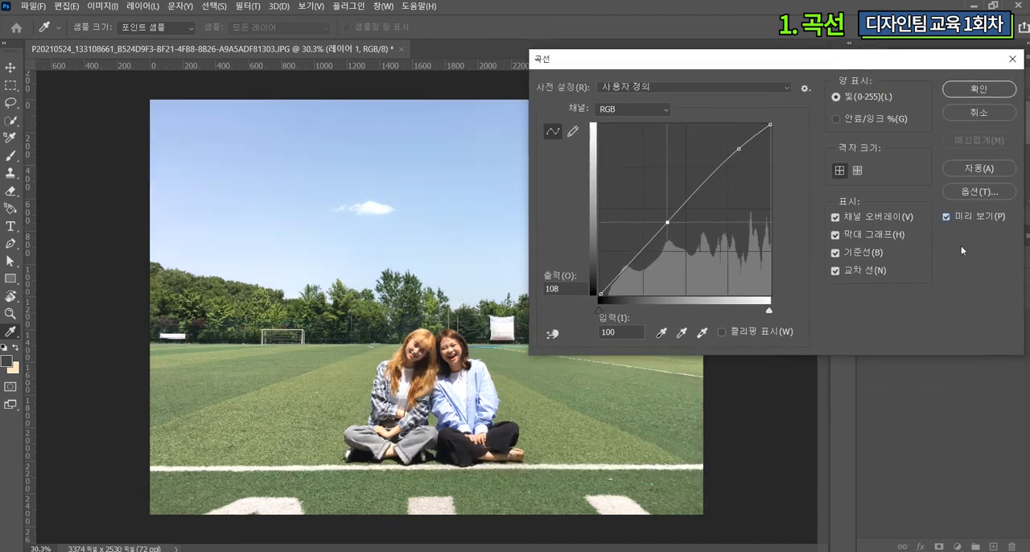
pyautogui.click(979, 88)
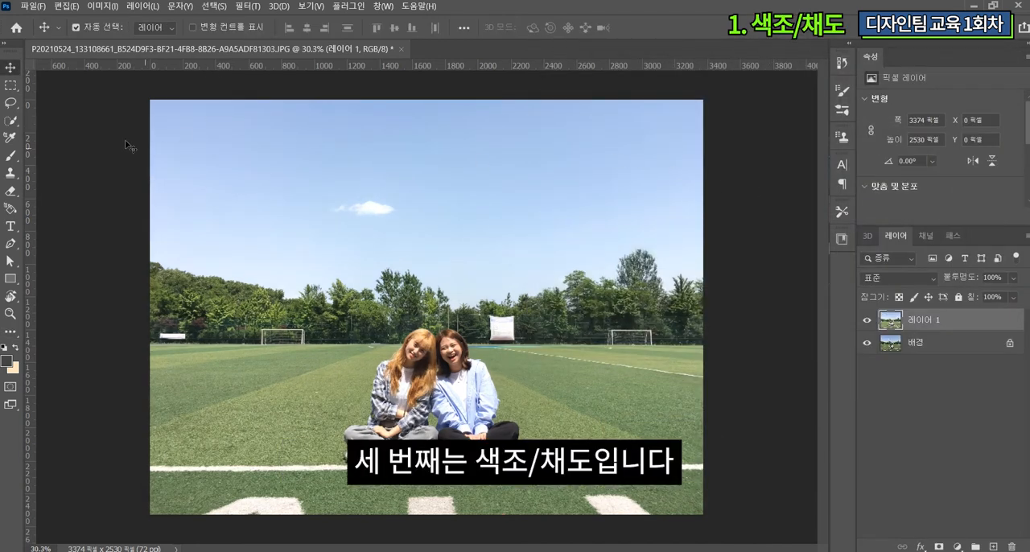
# Step: Start a Hue/Saturation adjustment on the layer with hue -5, saturation -7 and lightness +8
pyautogui.click(102, 6)
pyautogui.moveTo(123, 41)
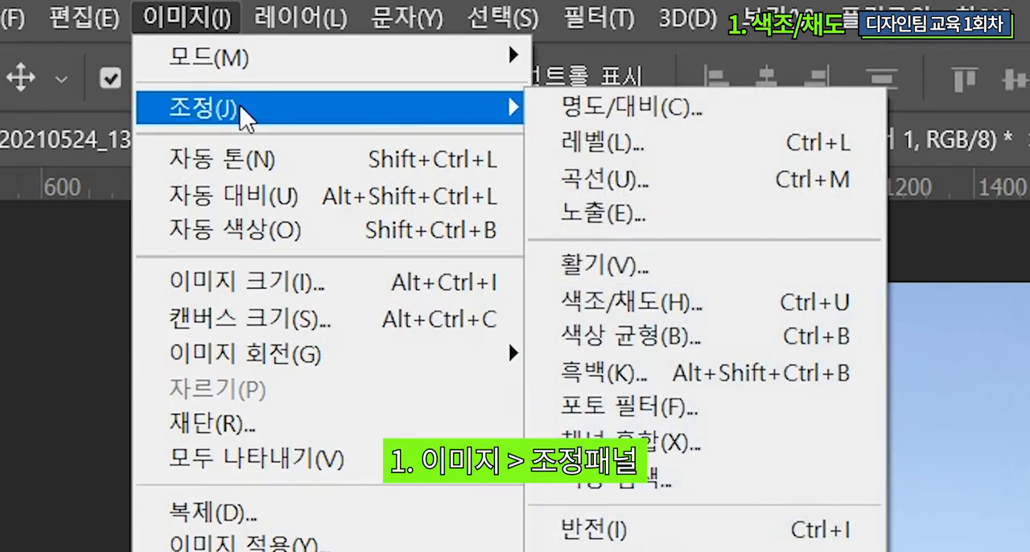
pyautogui.click(691, 304)
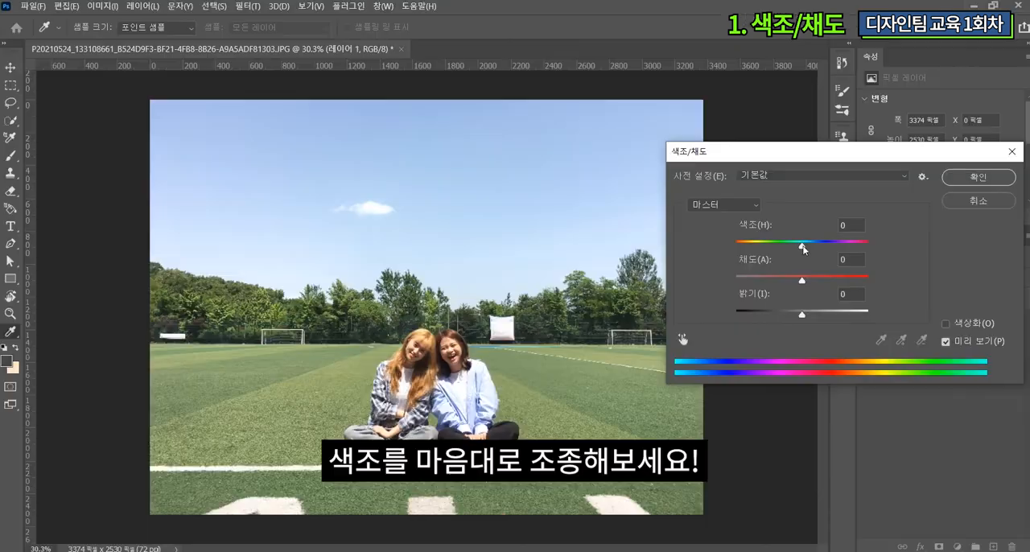
pyautogui.moveTo(802, 247)
pyautogui.mouseDown()
pyautogui.moveTo(758, 247)
pyautogui.moveTo(895, 250)
pyautogui.moveTo(801, 260)
pyautogui.moveTo(843, 265)
pyautogui.moveTo(800, 257)
pyautogui.mouseUp()
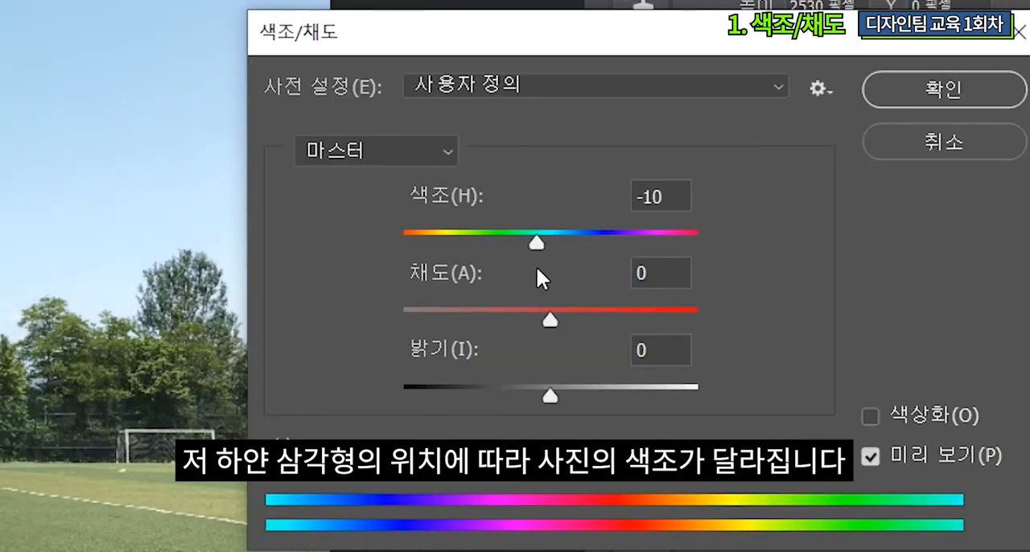
pyautogui.moveTo(537, 270); pyautogui.dragTo(559, 269)
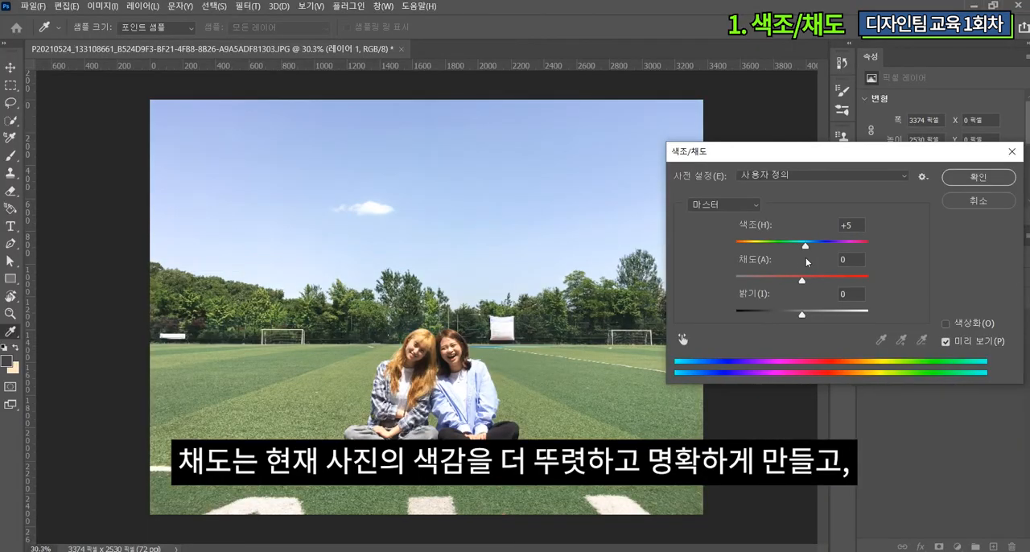
pyautogui.moveTo(805, 257); pyautogui.dragTo(808, 316)
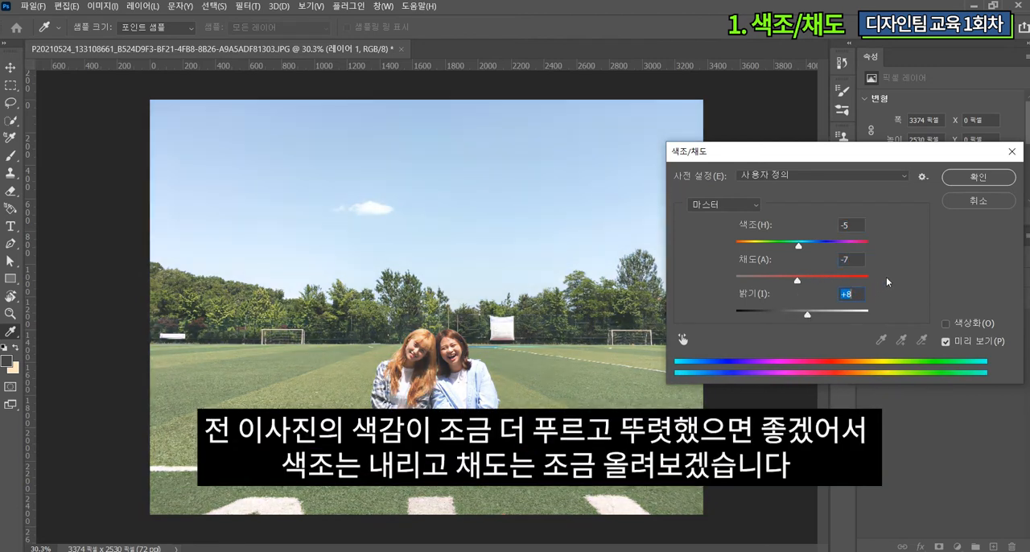
# Step: Reset lightness to 0, raise saturation to +10, compare the preview and apply the Hue/Saturation adjustment
pyautogui.write('0')
pyautogui.moveTo(800, 281); pyautogui.dragTo(809, 283)
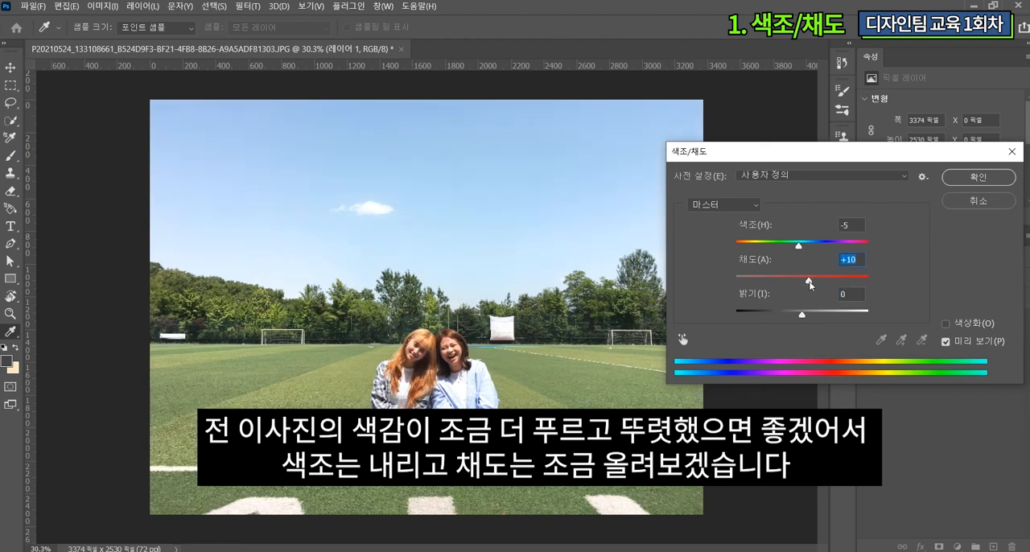
pyautogui.click(969, 341)
pyautogui.click(969, 342)
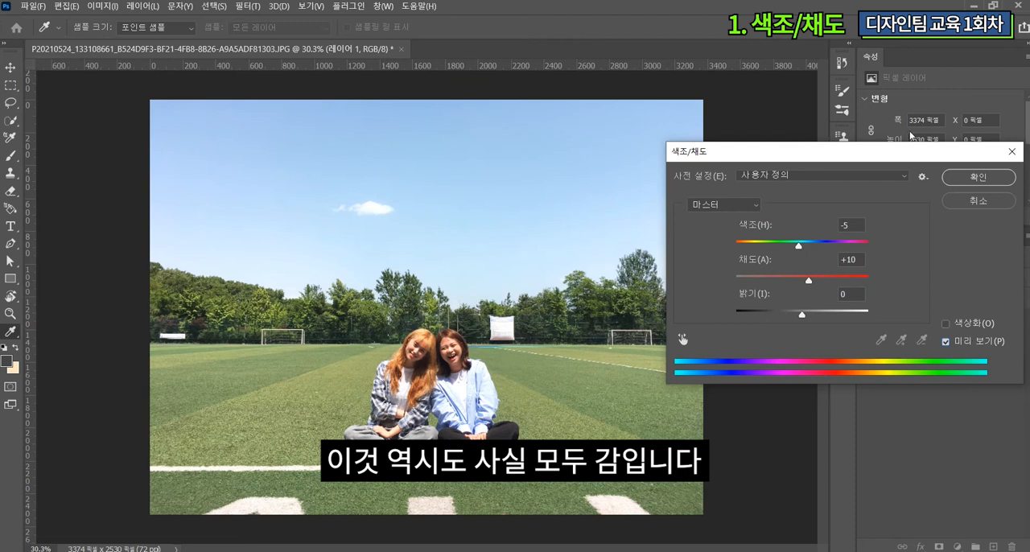
pyautogui.moveTo(800, 247); pyautogui.dragTo(799, 248)
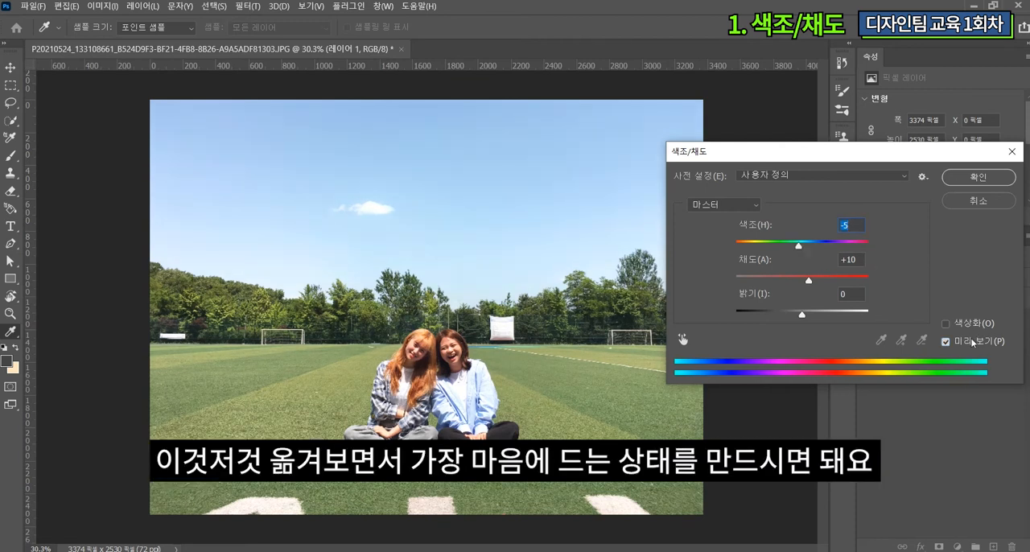
pyautogui.click(978, 177)
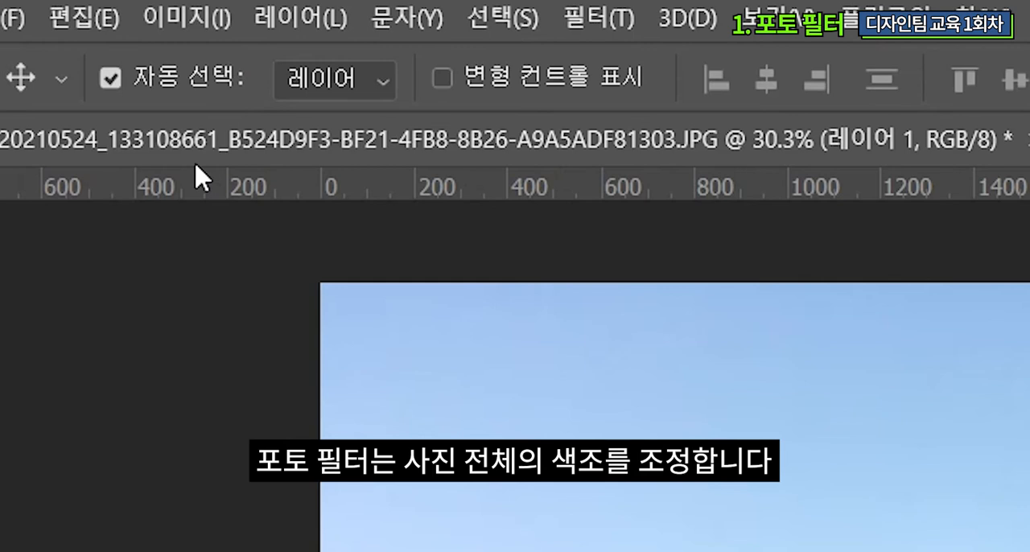
# Step: Try a Photo Filter on the layer with the Magenta and Deep Emerald presets, and switch to a custom colour
pyautogui.click(197, 32)
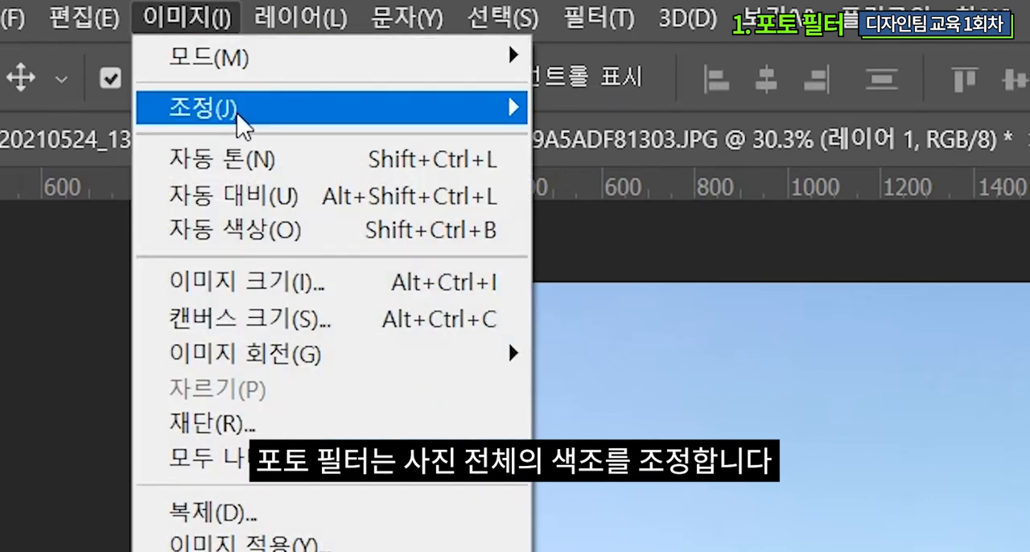
pyautogui.moveTo(244, 123)
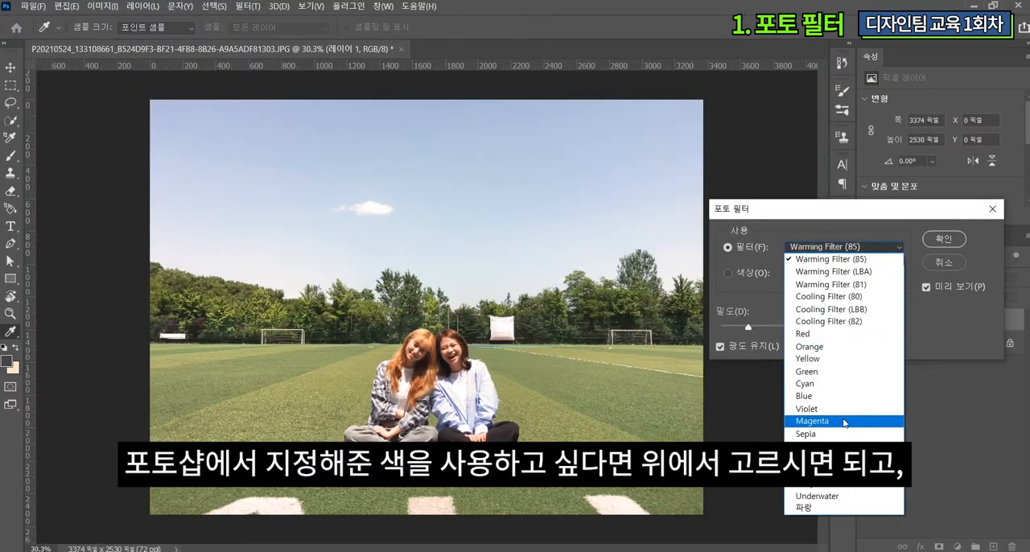
pyautogui.click(842, 420)
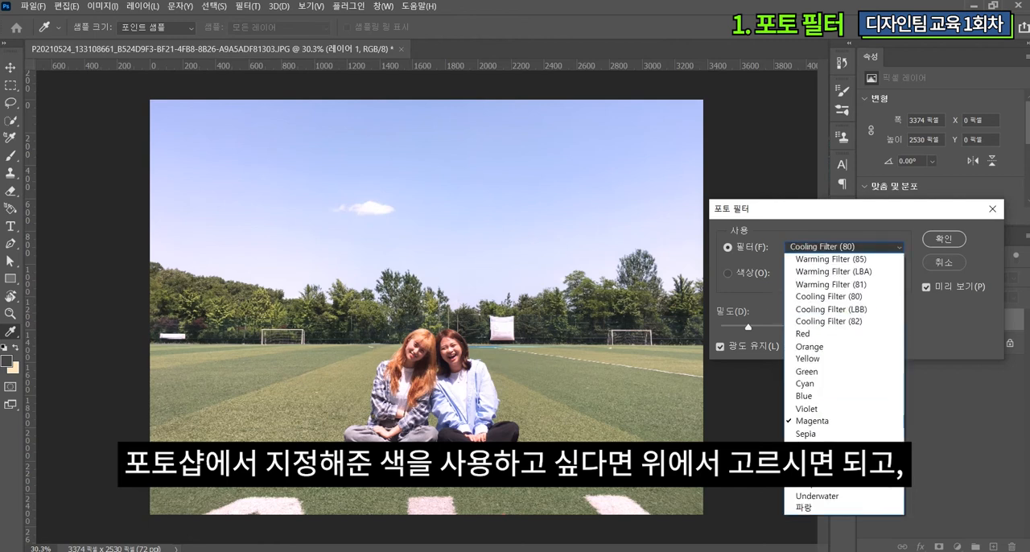
pyautogui.click(817, 469)
pyautogui.click(738, 272)
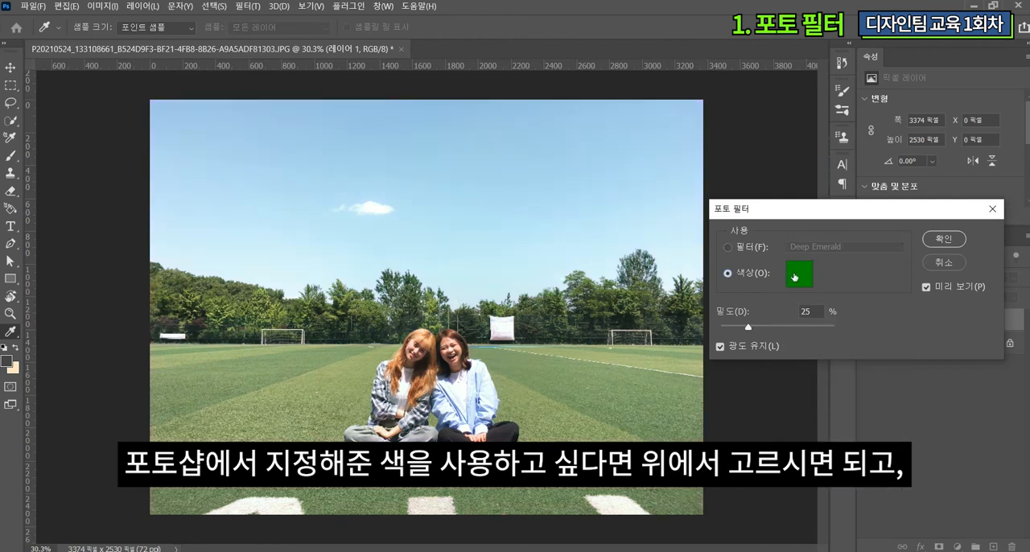
# Step: Try a yellow-green custom filter colour at 43% density with Preserve Luminosity off and on, and cancel the Photo Filter
pyautogui.click(794, 276)
pyautogui.click(781, 415)
pyautogui.click(689, 310)
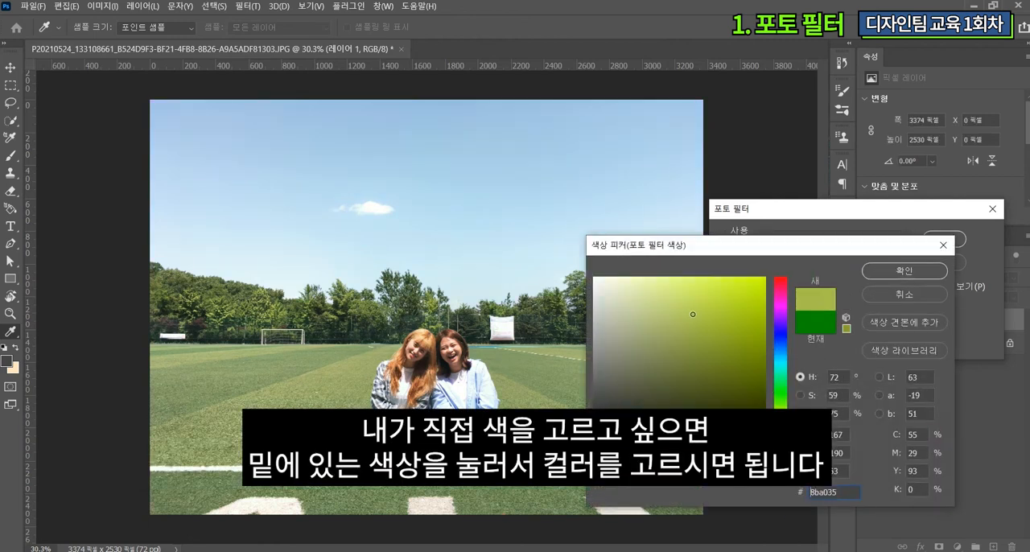
pyautogui.click(891, 274)
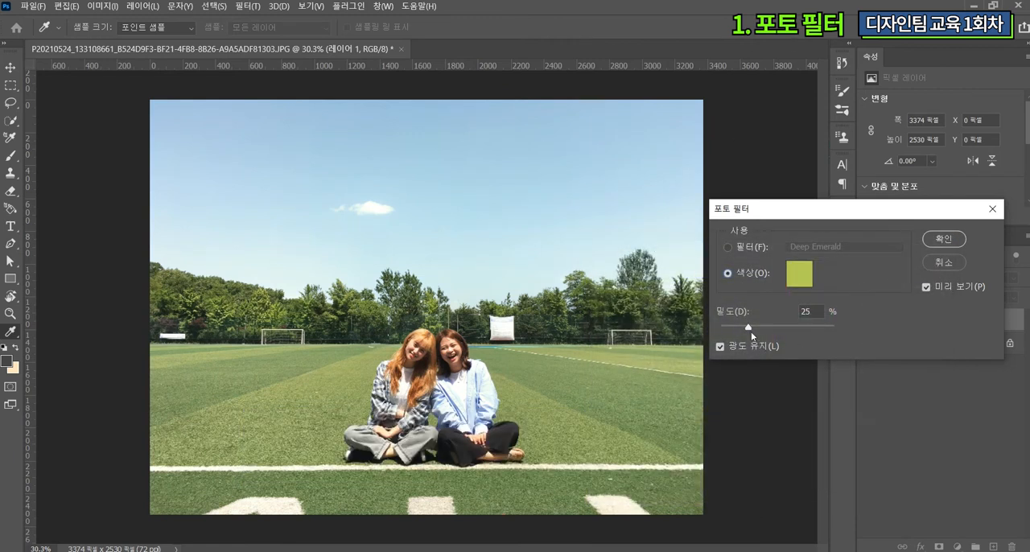
pyautogui.moveTo(749, 331); pyautogui.dragTo(768, 330)
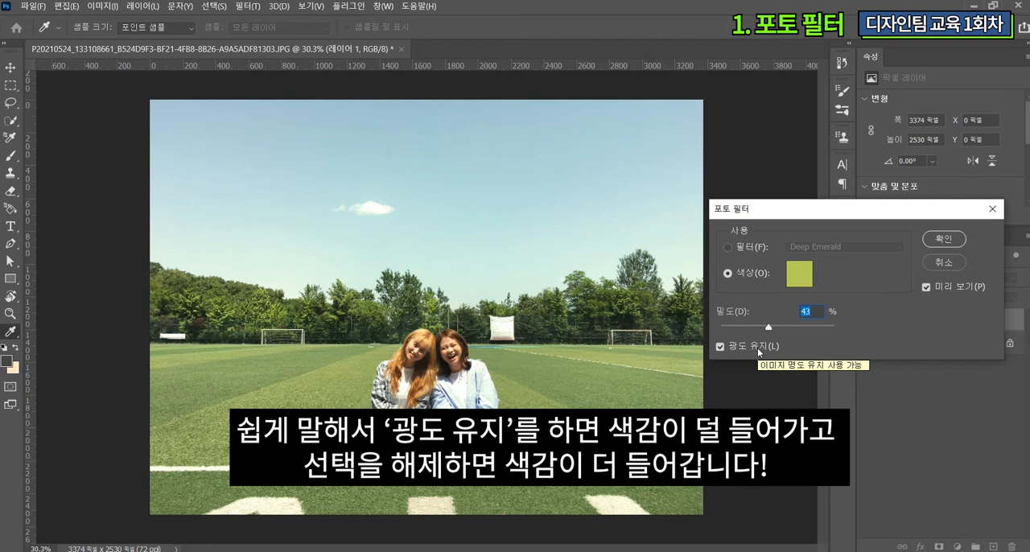
pyautogui.click(758, 350)
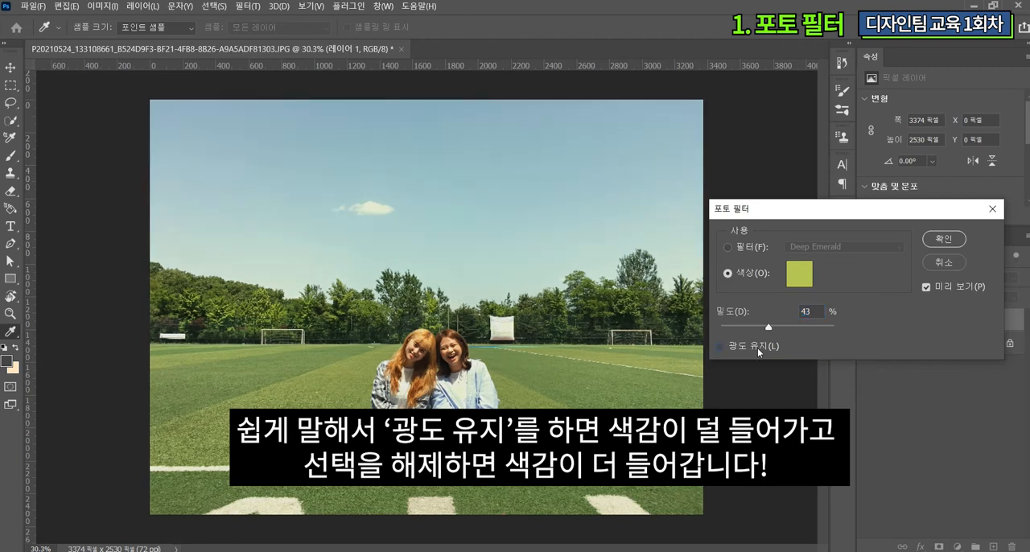
pyautogui.click(758, 350)
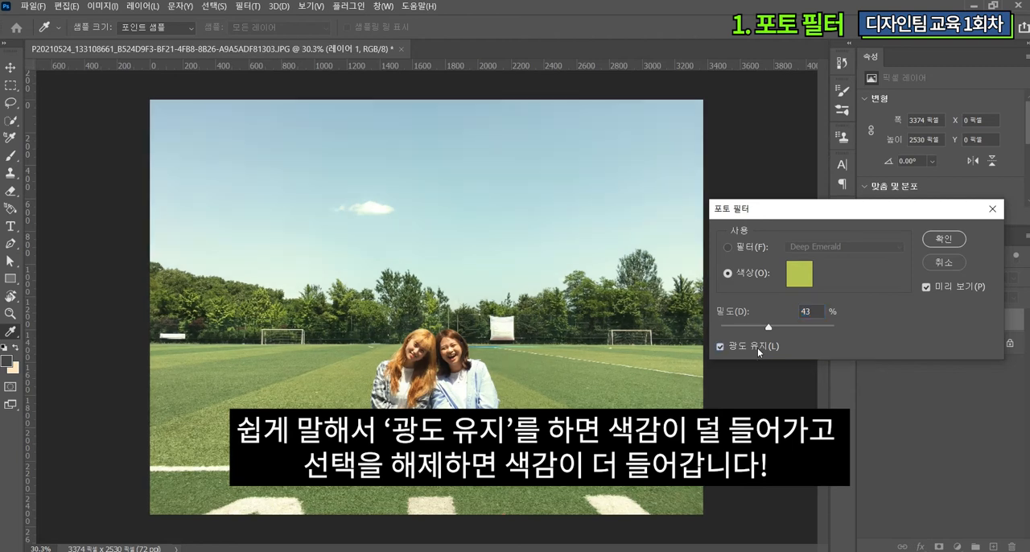
pyautogui.click(943, 263)
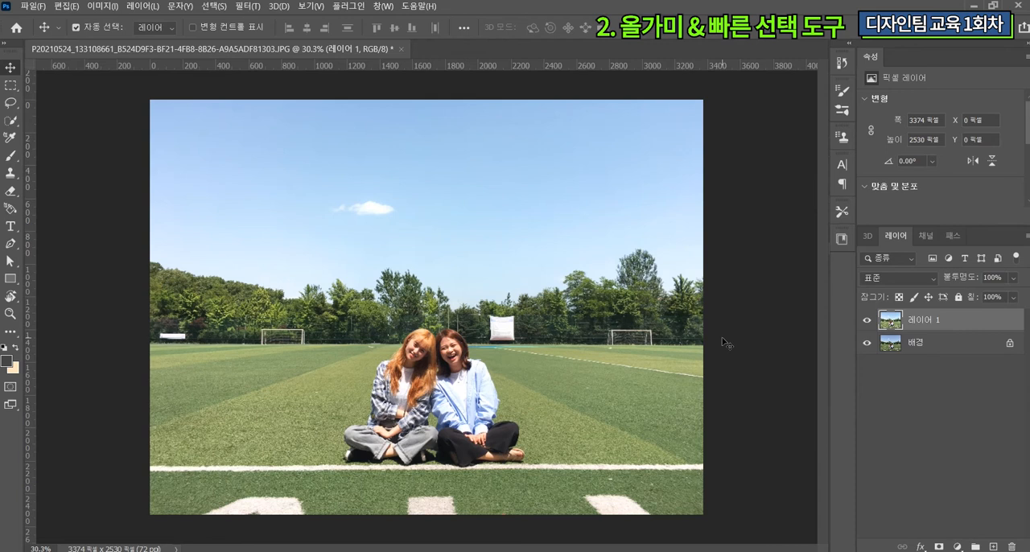
# Step: Compare the adjusted layer with the original by toggling its visibility, and examine the two people up close
pyautogui.click(867, 322)
pyautogui.click(867, 322)
pyautogui.click(867, 322)
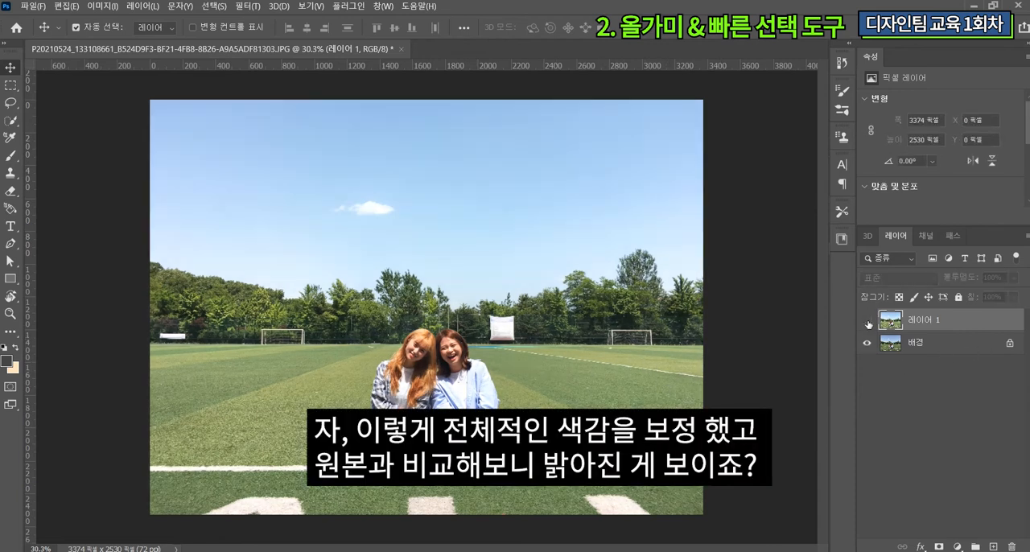
pyautogui.click(867, 322)
pyautogui.scroll(5, 425, 383)
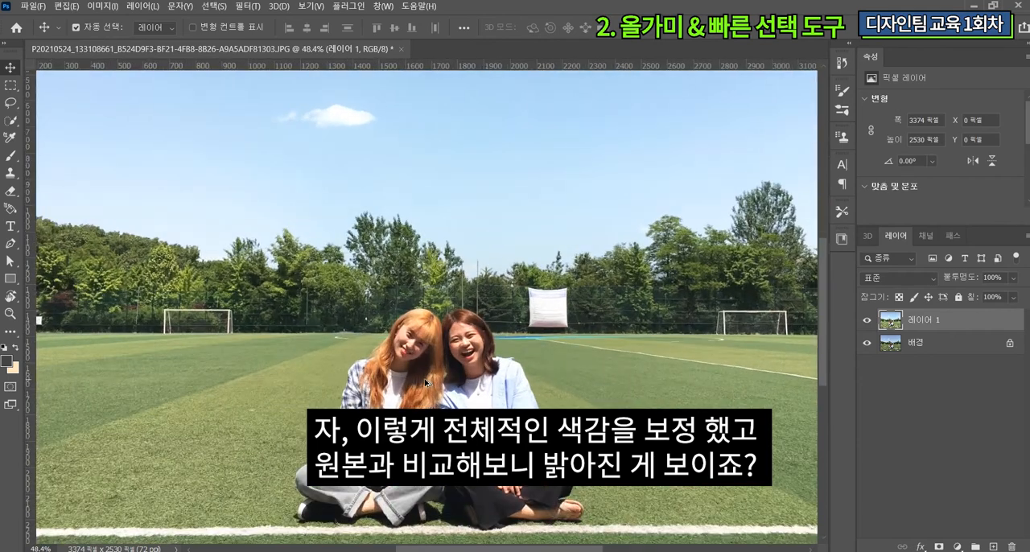
pyautogui.scroll(-3, 425, 381)
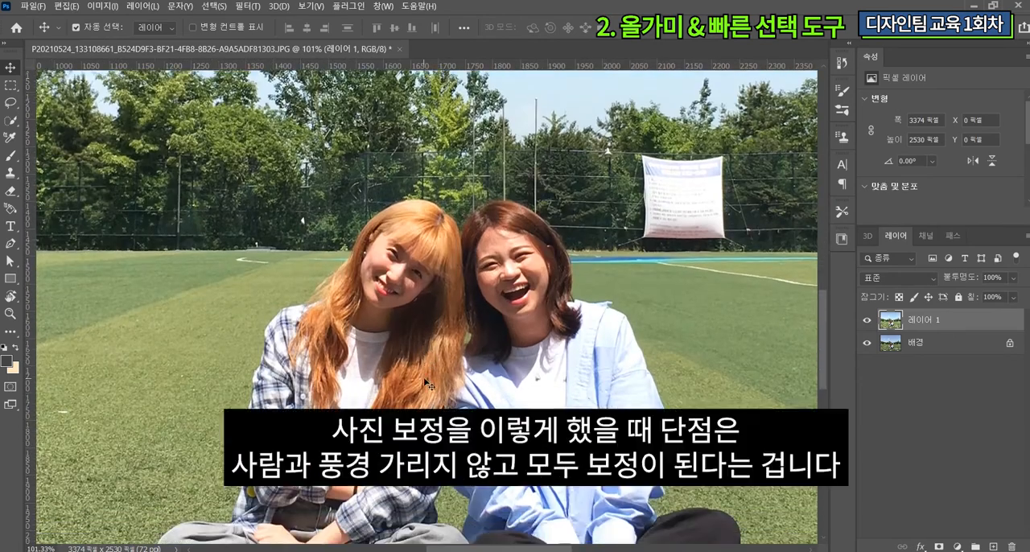
pyautogui.scroll(-3, 426, 384)
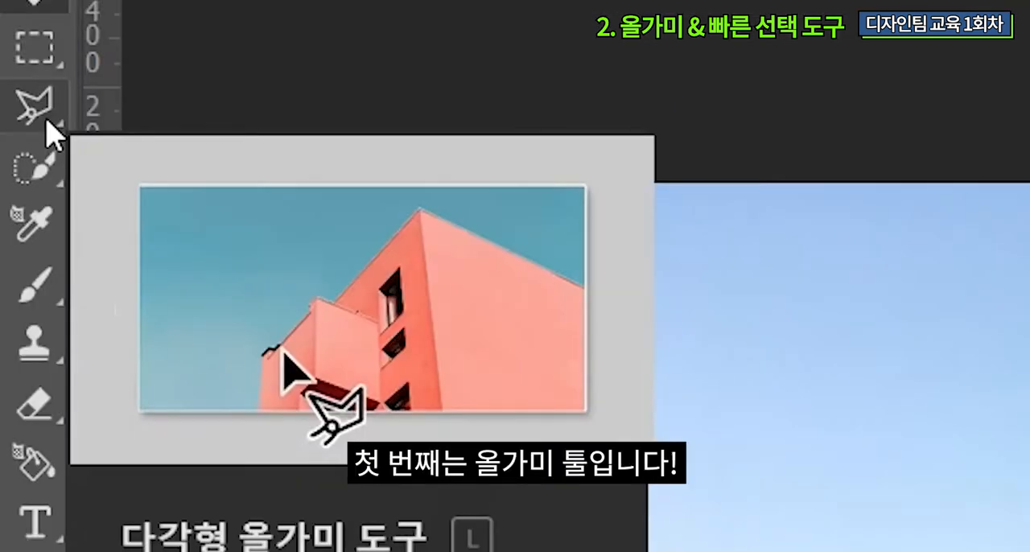
# Step: Draw a loose freehand Lasso selection around both seated people
pyautogui.rightClick(46, 129)
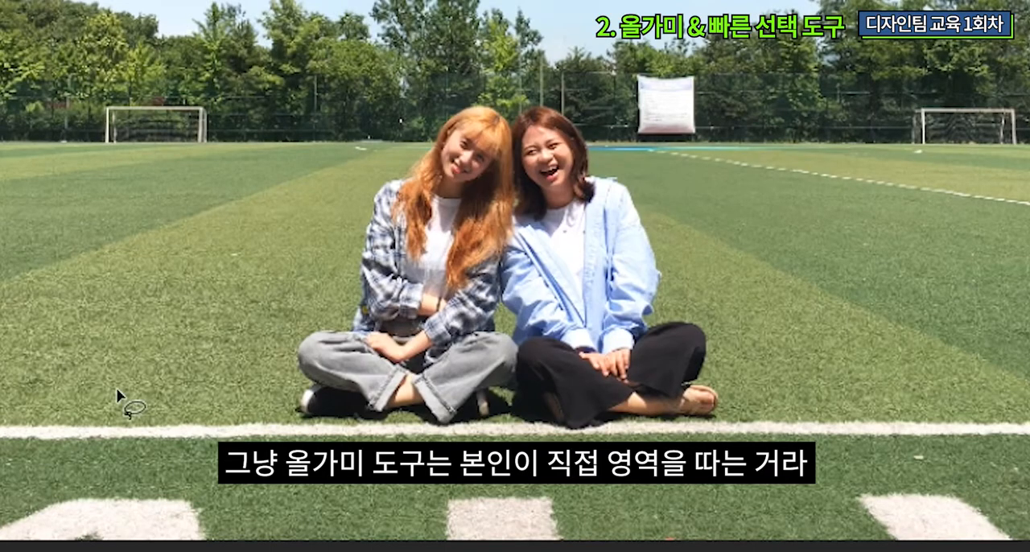
pyautogui.moveTo(460, 98)
pyautogui.mouseDown()
pyautogui.moveTo(347, 220)
pyautogui.moveTo(296, 314)
pyautogui.moveTo(298, 413)
pyautogui.moveTo(695, 434)
pyautogui.moveTo(747, 300)
pyautogui.moveTo(667, 141)
pyautogui.moveTo(553, 84)
pyautogui.moveTo(479, 103)
pyautogui.mouseUp()
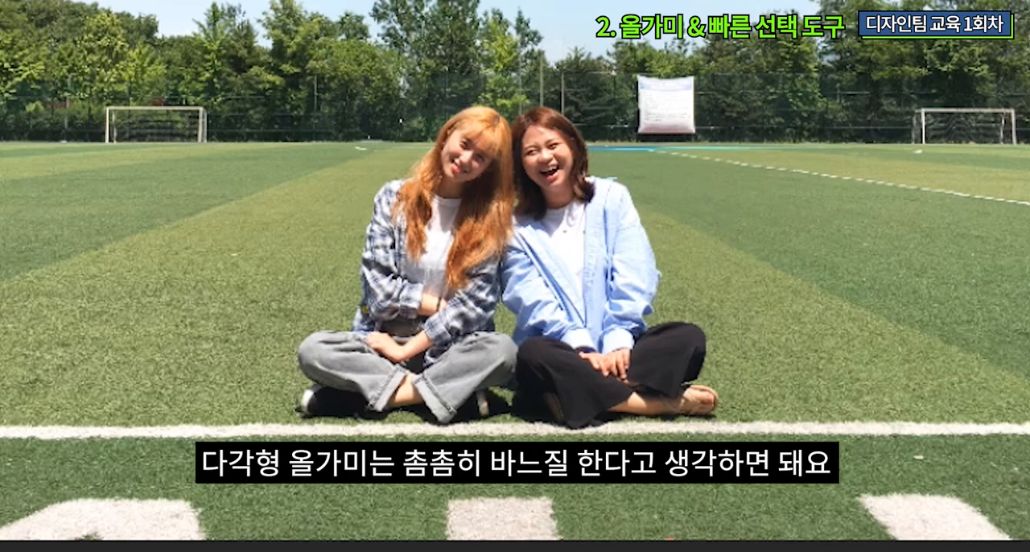
# Step: Outline both people with a Polygonal Lasso selection, following hair, shoulders, sleeves and crossed legs
pyautogui.click(473, 107)
pyautogui.click(441, 128)
pyautogui.click(437, 149)
pyautogui.click(427, 170)
pyautogui.click(404, 169)
pyautogui.click(366, 208)
pyautogui.click(359, 282)
pyautogui.click(352, 326)
pyautogui.click(295, 346)
pyautogui.click(298, 402)
pyautogui.click(718, 400)
pyautogui.click(719, 355)
pyautogui.click(657, 321)
pyautogui.click(659, 256)
pyautogui.click(622, 185)
pyautogui.click(607, 173)
pyautogui.click(591, 172)
pyautogui.click(580, 143)
pyautogui.click(553, 108)
pyautogui.click(511, 135)
pyautogui.click(473, 107)
# Step: Subtract the patch of grass between the two people's elbows from the lasso selection
pyautogui.scroll(5, 354, 424)
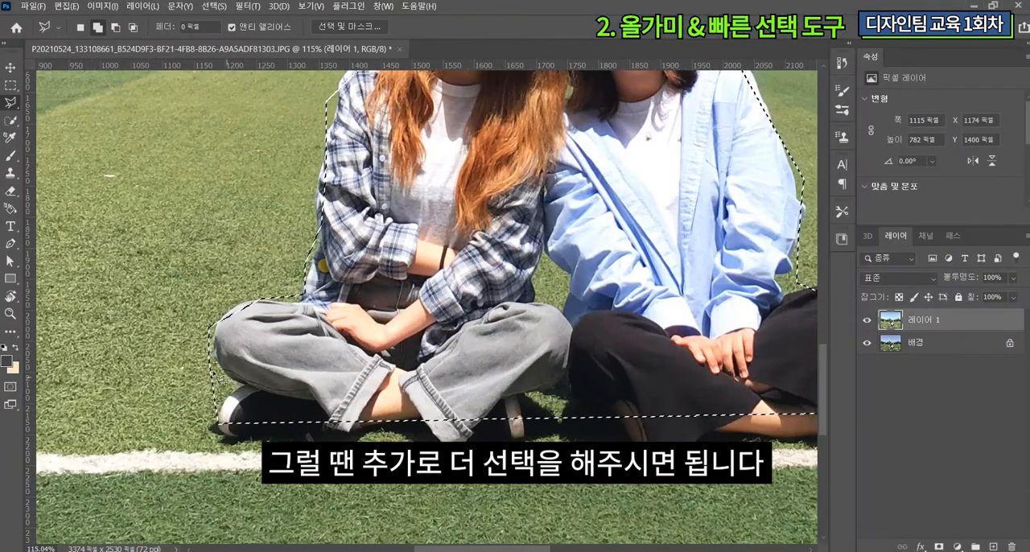
pyautogui.keyDown('alt'); pyautogui.click(547, 253); pyautogui.keyUp('alt')
pyautogui.keyDown('alt'); pyautogui.click(537, 278); pyautogui.keyUp('alt')
pyautogui.keyDown('alt'); pyautogui.click(533, 300); pyautogui.keyUp('alt')
pyautogui.keyDown('alt'); pyautogui.click(560, 309); pyautogui.keyUp('alt')
pyautogui.keyDown('alt'); pyautogui.click(570, 292); pyautogui.keyUp('alt')
pyautogui.keyDown('alt'); pyautogui.click(571, 273); pyautogui.keyUp('alt')
pyautogui.keyDown('alt'); pyautogui.click(546, 254); pyautogui.keyUp('alt')
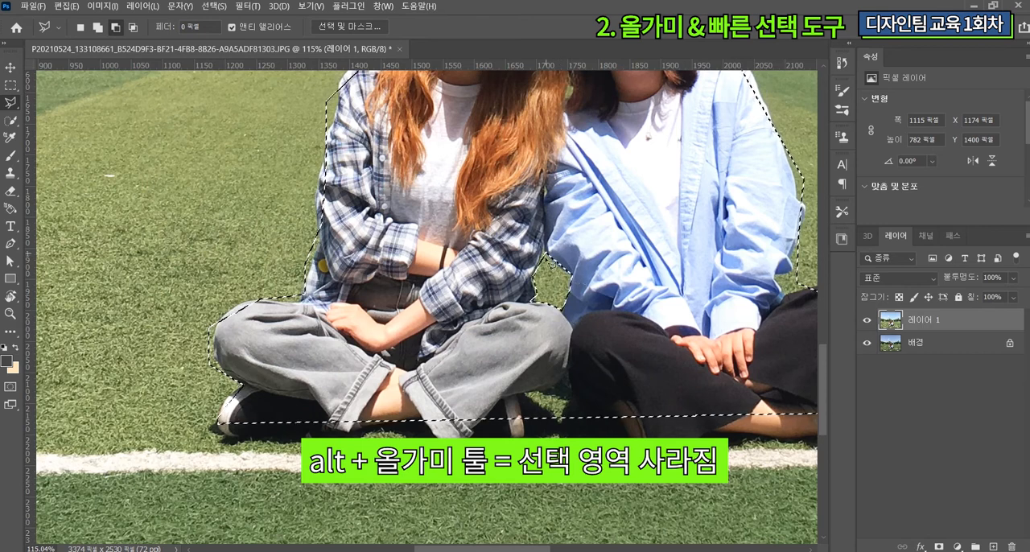
# Step: Subtract the gap between the two people's lower legs from the lasso selection
pyautogui.scroll(-1, 546, 255)
pyautogui.keyDown('alt'); pyautogui.click(526, 400); pyautogui.keyUp('alt')
pyautogui.keyDown('alt'); pyautogui.click(520, 375); pyautogui.keyUp('alt')
pyautogui.keyDown('alt'); pyautogui.click(538, 367); pyautogui.keyUp('alt')
pyautogui.keyDown('alt'); pyautogui.click(568, 376); pyautogui.keyUp('alt')
pyautogui.keyDown('alt'); pyautogui.click(559, 402); pyautogui.keyUp('alt')
pyautogui.click(526, 401)
# Step: Add the trouser hems and shoes of the person in the plaid shirt to the lasso selection
pyautogui.keyDown('shift'); pyautogui.click(524, 395); pyautogui.keyUp('shift')
pyautogui.click(523, 414)
pyautogui.click(493, 413)
pyautogui.click(473, 410)
pyautogui.click(457, 428)
pyautogui.click(442, 422)
pyautogui.click(421, 398)
pyautogui.click(344, 411)
pyautogui.click(234, 414)
pyautogui.click(218, 401)
pyautogui.click(242, 361)
pyautogui.click(524, 395)
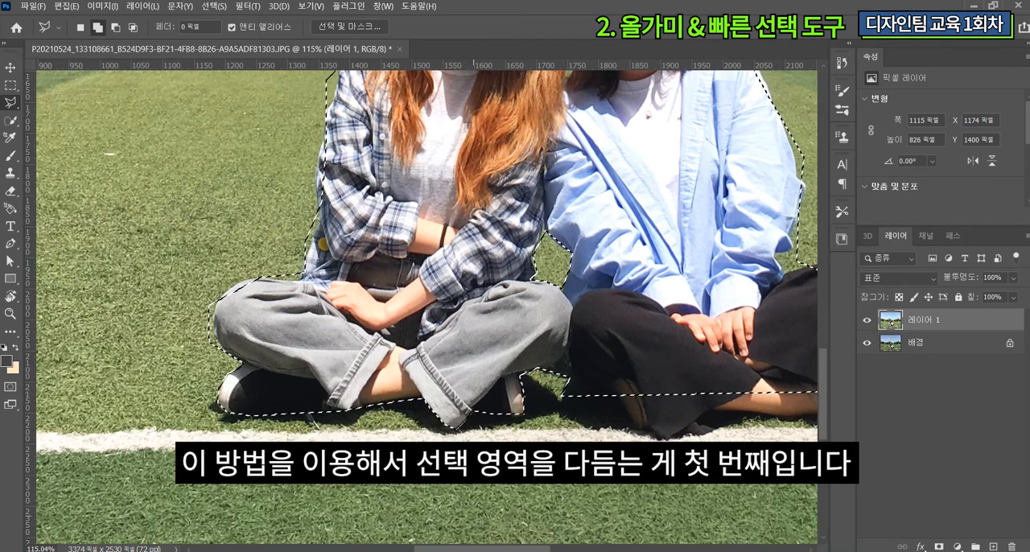
pyautogui.scroll(-5, 572, 417)
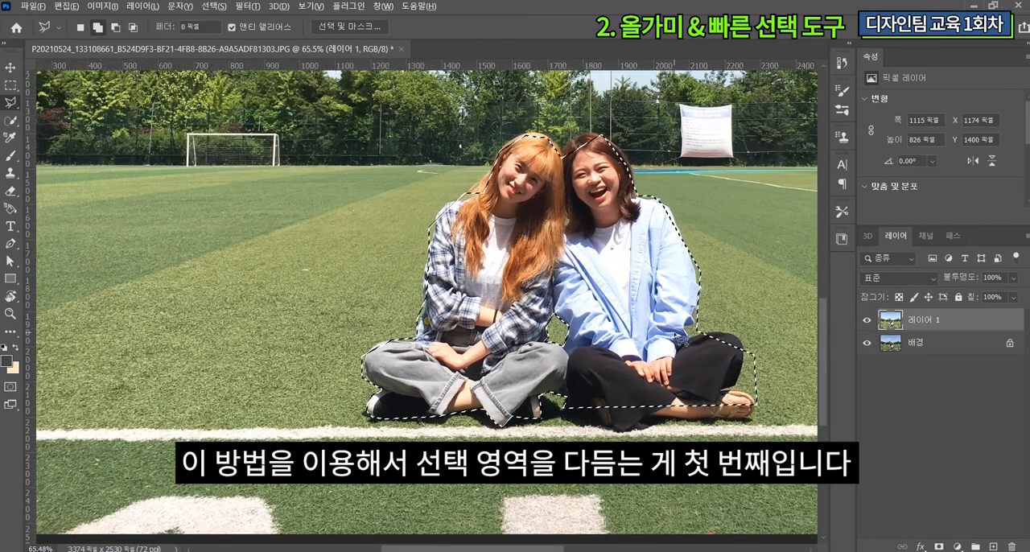
pyautogui.scroll(-4, 682, 340)
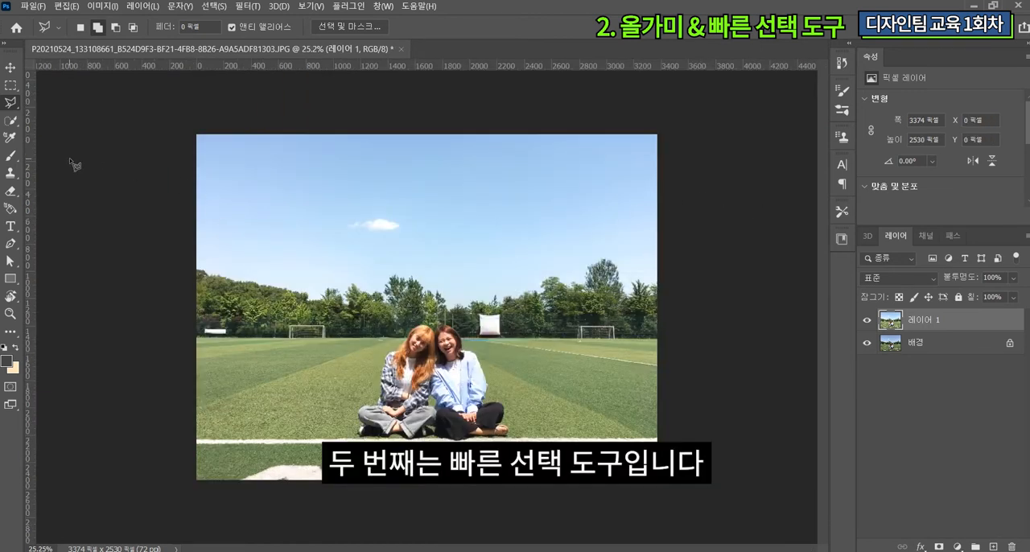
# Step: Select both people with Select Subject and fill in the missed face and hair with the Quick Selection tool
pyautogui.rightClick(11, 123)
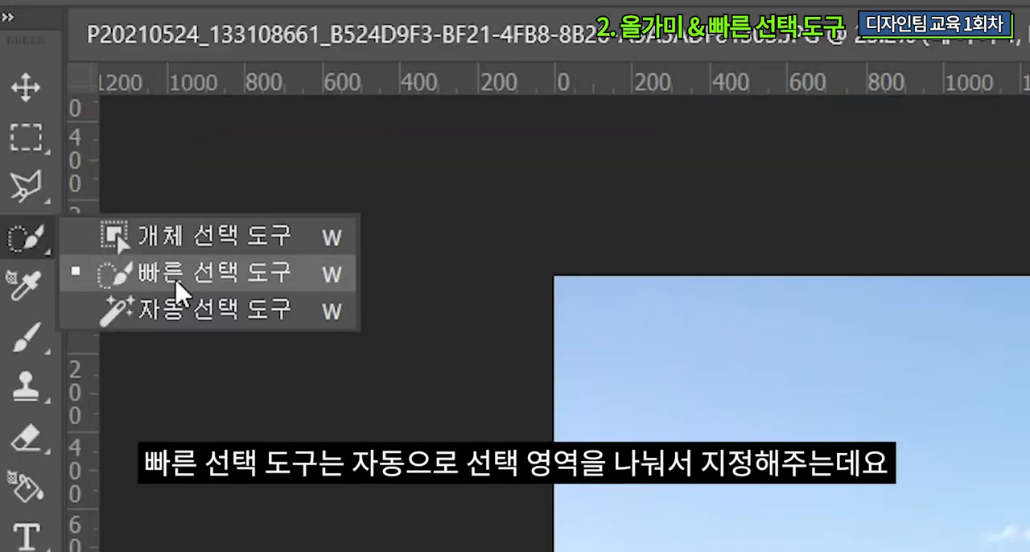
pyautogui.click(175, 281)
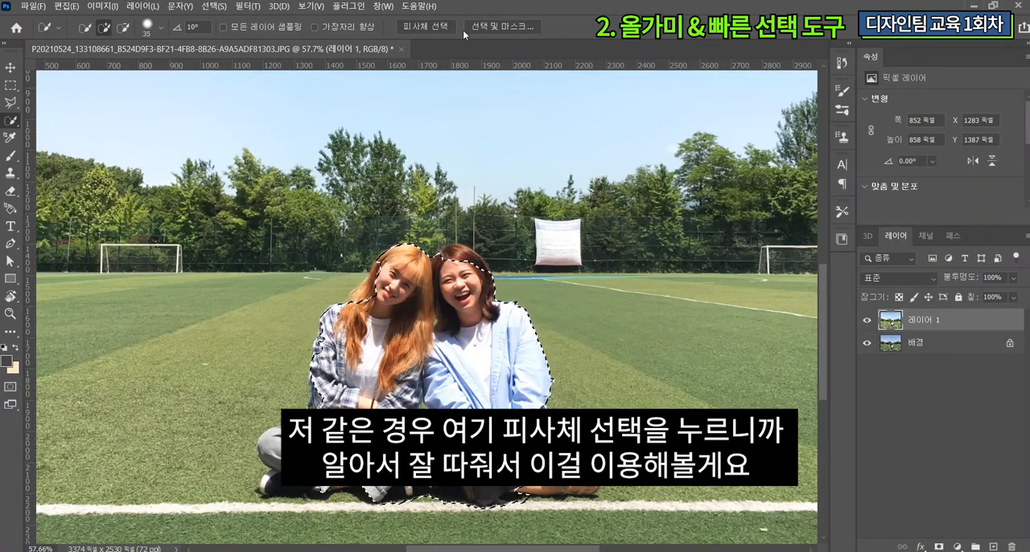
pyautogui.click(336, 100)
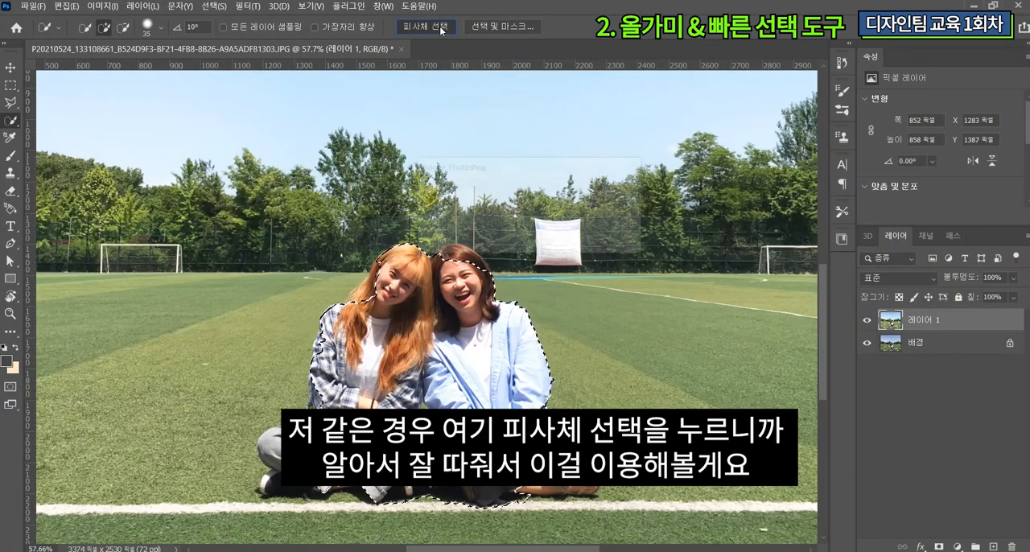
pyautogui.click(514, 222)
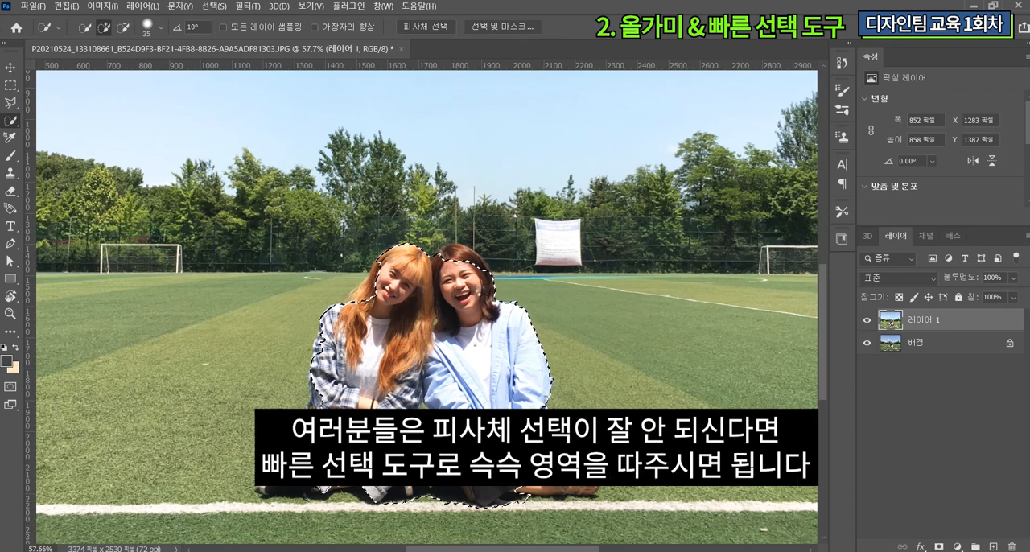
pyautogui.moveTo(424, 284); pyautogui.dragTo(459, 301)
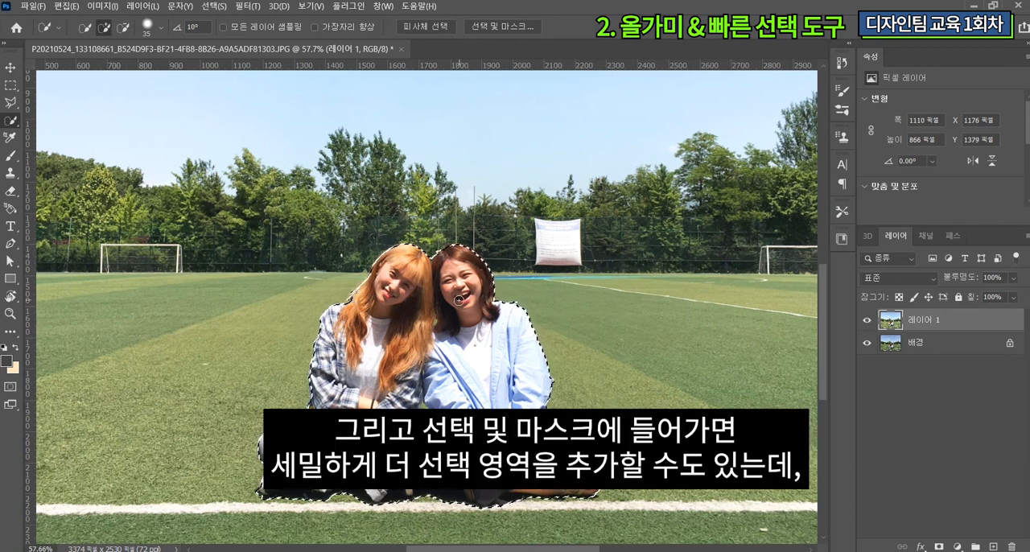
# Step: Enter Select and Mask for the selection of both people and set the view mode to 오버레이 (Overlay)
pyautogui.click(498, 27)
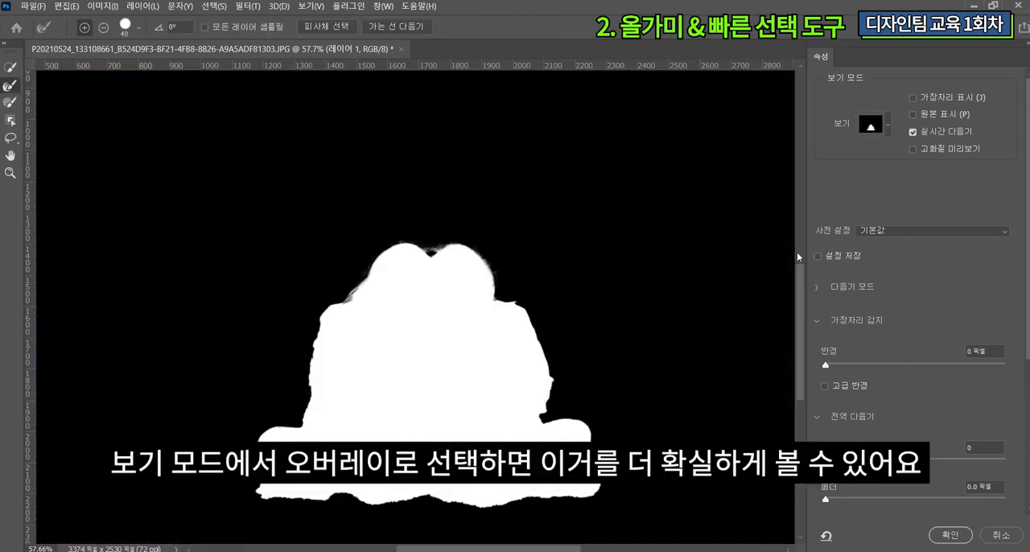
pyautogui.click(888, 125)
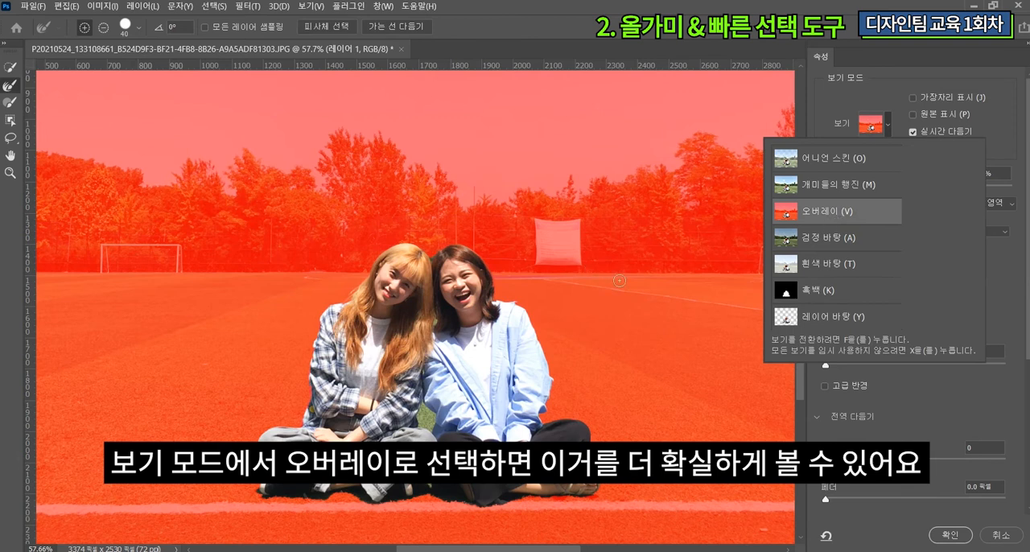
pyautogui.click(889, 131)
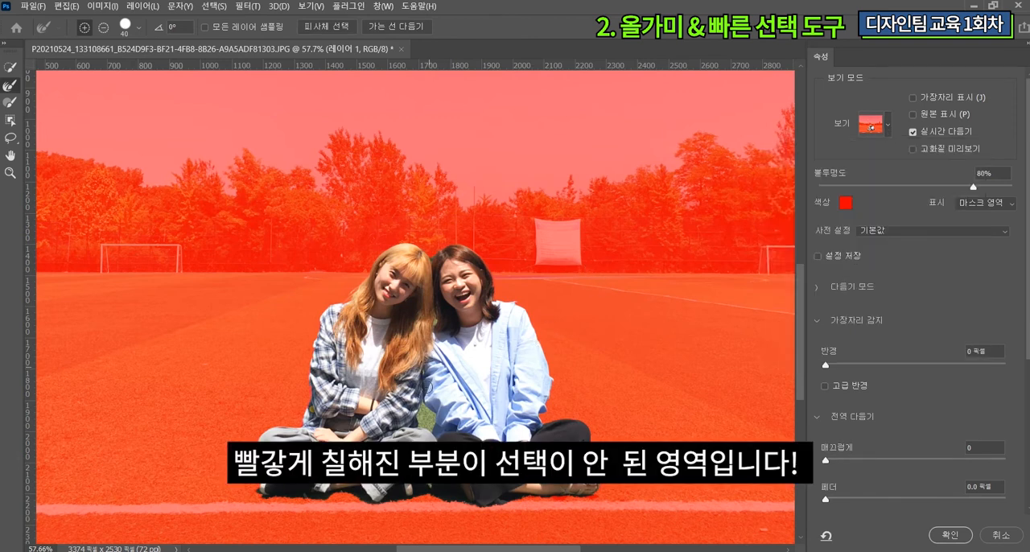
# Step: Refine the mask with the Quick Selection tool around the grass between the two people and along the plaid sleeve's outer edge
pyautogui.scroll(-1, 441, 410)
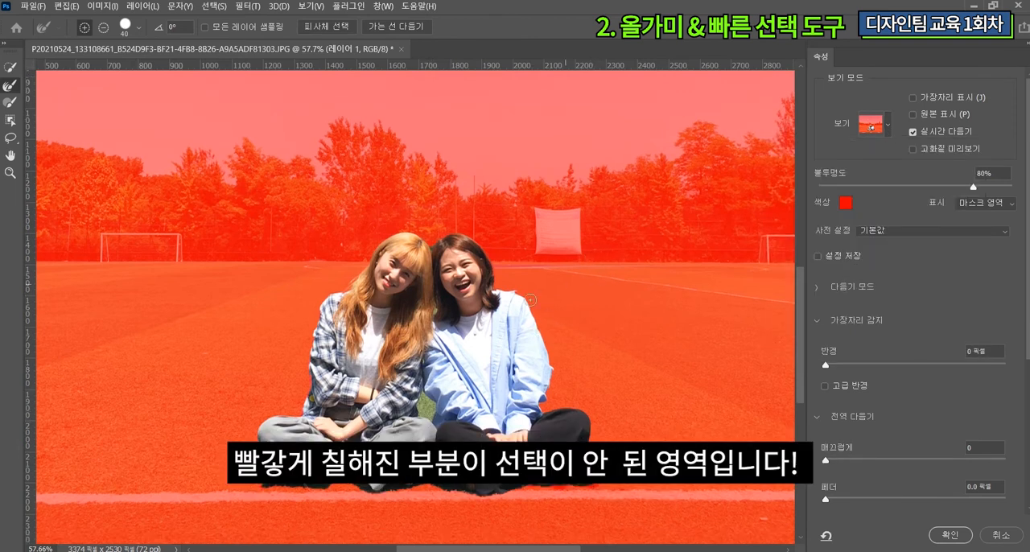
pyautogui.click(14, 72)
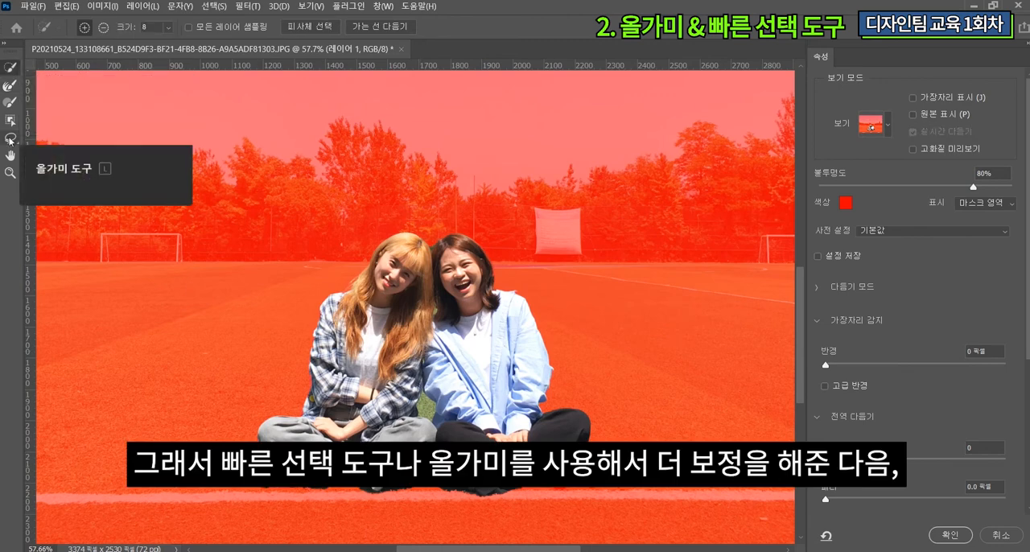
pyautogui.scroll(4, 473, 447)
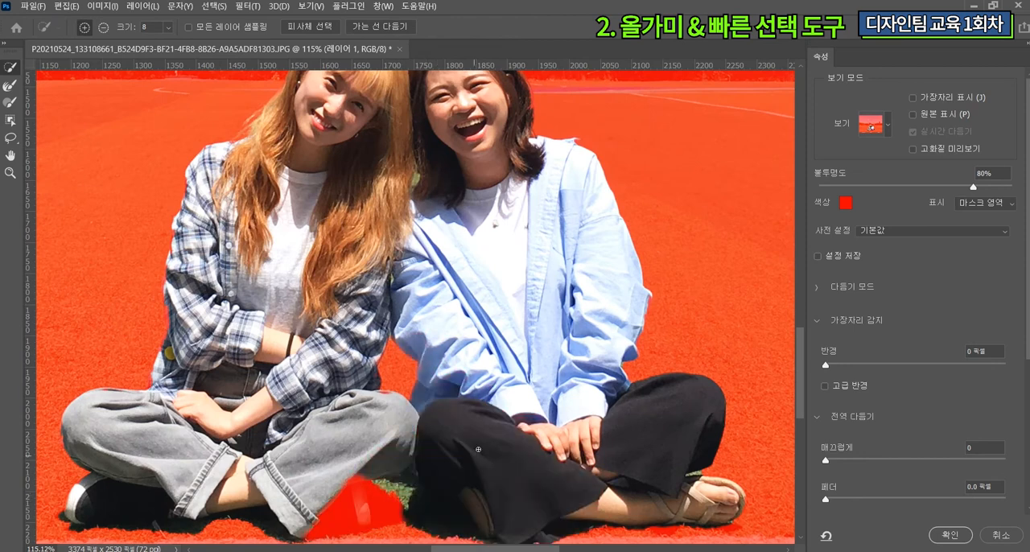
pyautogui.scroll(3, 478, 449)
pyautogui.press('l')
pyautogui.press('w')
pyautogui.moveTo(451, 457)
pyautogui.mouseDown()
pyautogui.moveTo(470, 434)
pyautogui.moveTo(478, 395)
pyautogui.moveTo(518, 426)
pyautogui.moveTo(338, 476)
pyautogui.mouseUp()
pyautogui.hotkey('ctrl', 'z')
pyautogui.scroll(-6, 483, 451)
pyautogui.scroll(8, 364, 334)
pyautogui.moveTo(316, 328); pyautogui.dragTo(322, 448)
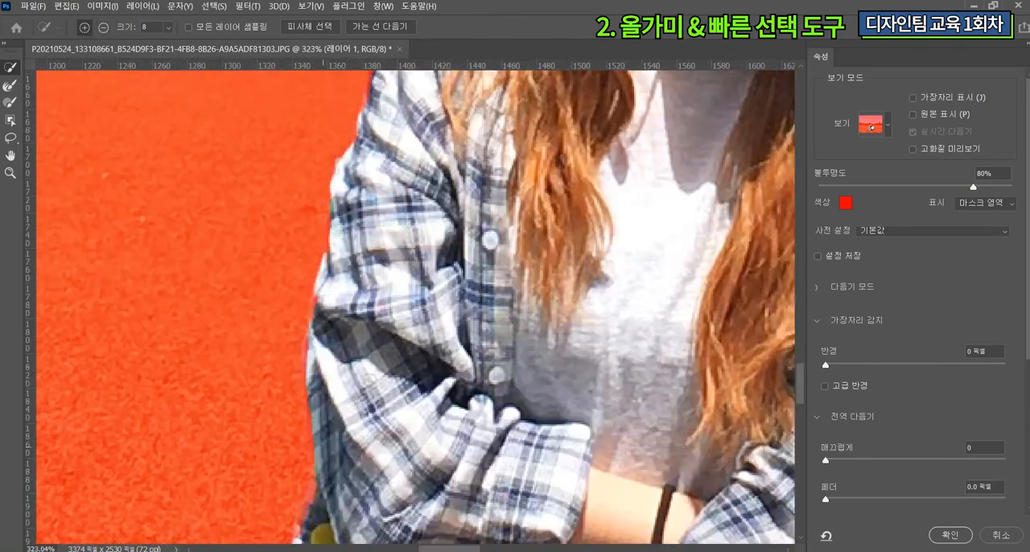
# Step: Remove the green gap between the two heads from the mask with a size 6 Quick Selection brush
pyautogui.scroll(-10, 363, 354)
pyautogui.scroll(12, 527, 258)
pyautogui.press('[')
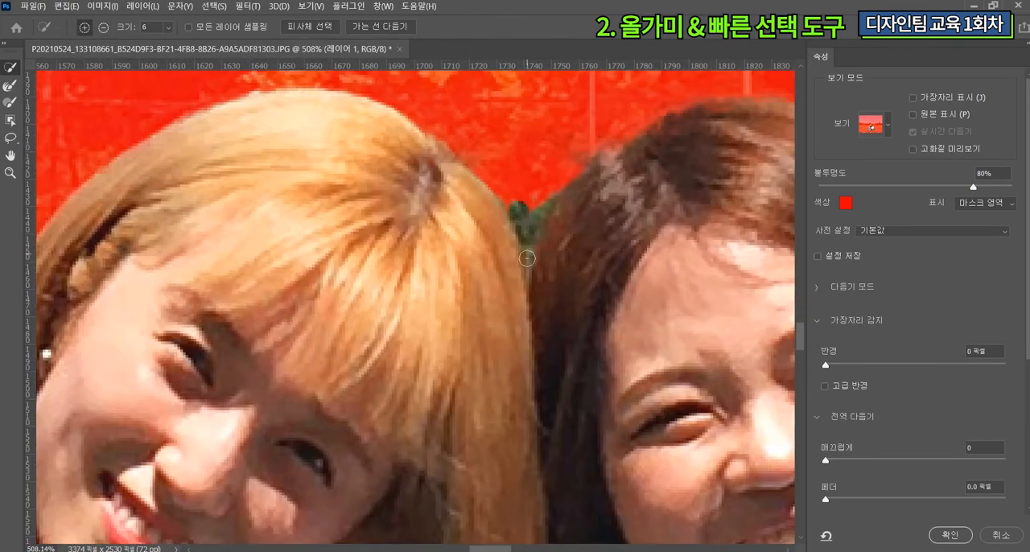
pyautogui.moveTo(527, 259); pyautogui.dragTo(541, 215)
pyautogui.moveTo(538, 287); pyautogui.dragTo(579, 202)
# Step: Touch up two more small areas of the people's mask with short Quick Selection strokes
pyautogui.scroll(-6, 598, 296)
pyautogui.scroll(6, 620, 491)
pyautogui.moveTo(486, 352); pyautogui.dragTo(480, 410)
pyautogui.scroll(-9, 483, 395)
pyautogui.scroll(5, 591, 394)
pyautogui.moveTo(585, 412)
pyautogui.mouseDown()
pyautogui.moveTo(574, 428)
pyautogui.moveTo(587, 394)
pyautogui.mouseUp()
# Step: Subtract the sliver of grass between the black trouser leg and the sandal with a size 2 Quick Selection brush
pyautogui.scroll(5, 594, 428)
pyautogui.press('[')
pyautogui.press('[')
pyautogui.press('[')
pyautogui.press('[')
pyautogui.moveTo(518, 450); pyautogui.dragTo(599, 443)
pyautogui.hotkey('ctrl', 'z')
pyautogui.scroll(-8, 595, 362)
pyautogui.scroll(8, 591, 370)
pyautogui.moveTo(600, 364); pyautogui.dragTo(547, 370)
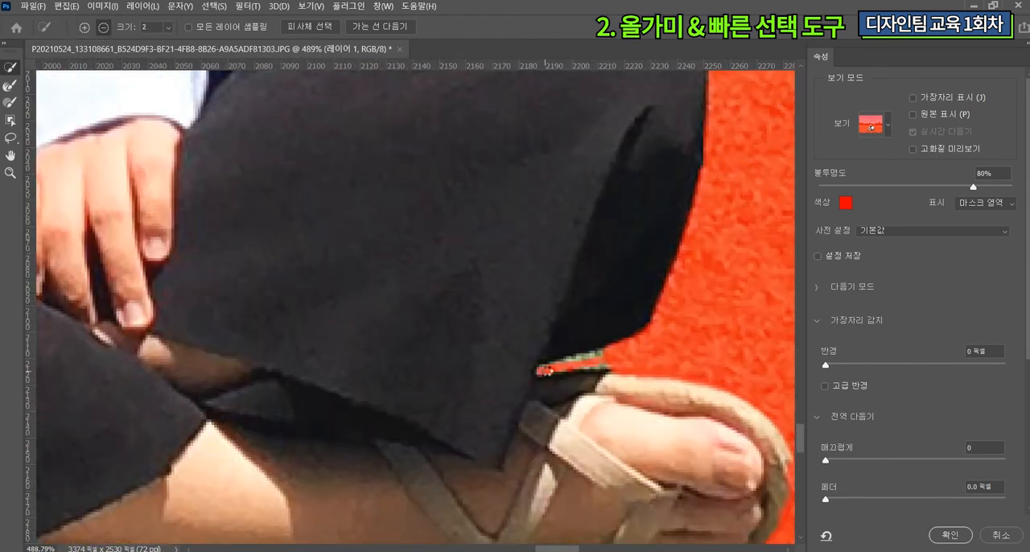
# Step: Soften the outline of both people with the Refine Edge Brush and apply the refined selection
pyautogui.scroll(-10, 545, 370)
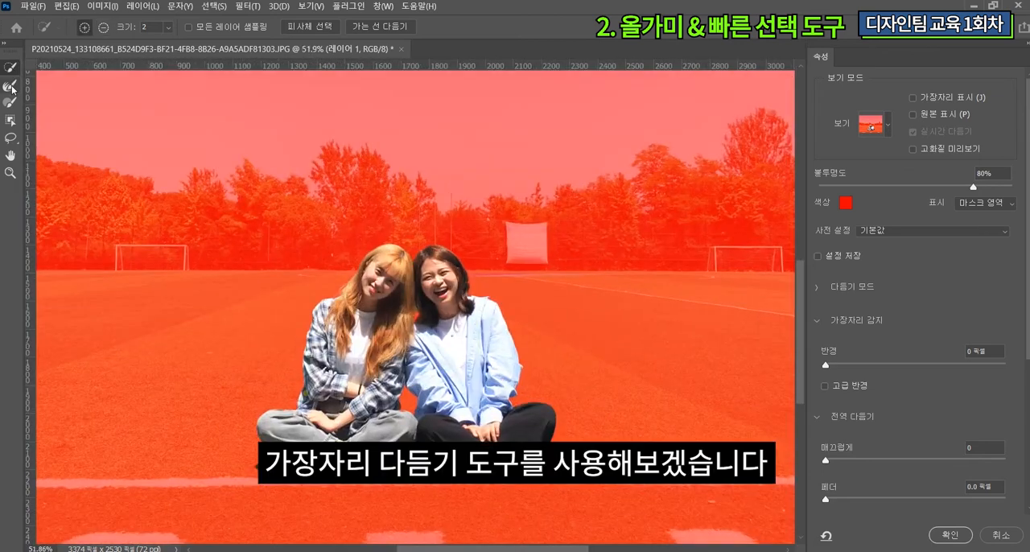
pyautogui.click(11, 87)
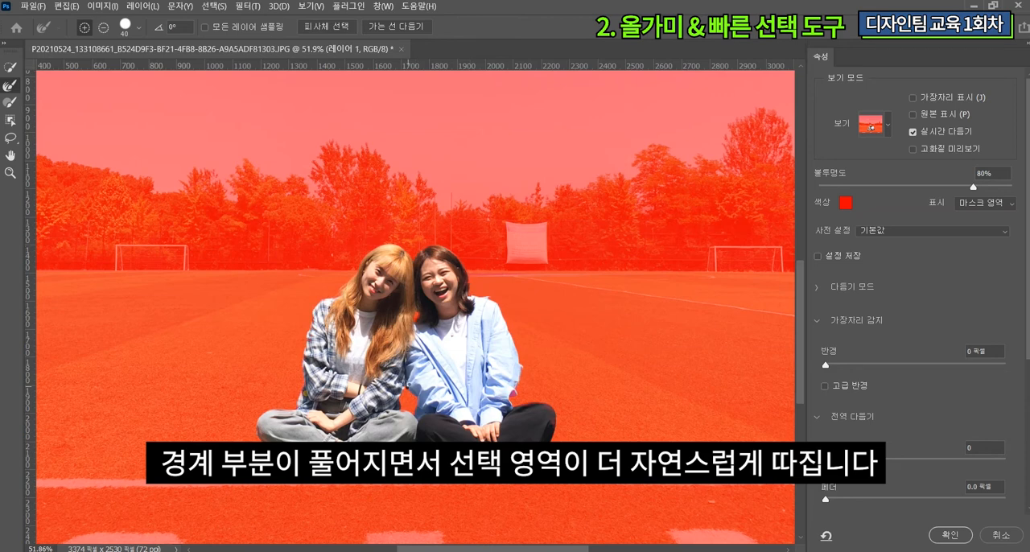
pyautogui.click(950, 534)
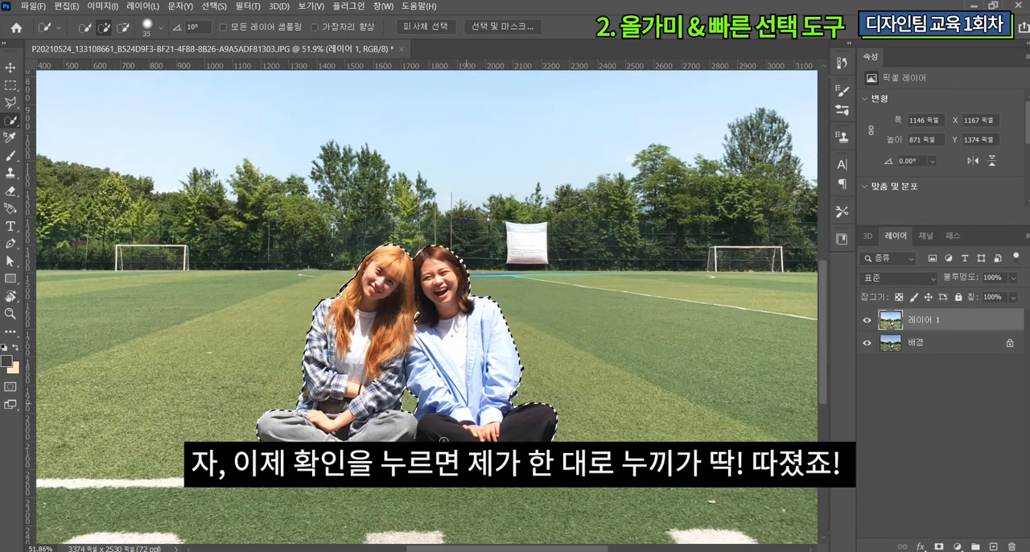
# Step: Copy the selected people from the original 배경 layer to a new layer
pyautogui.hotkey('ctrl', '0')
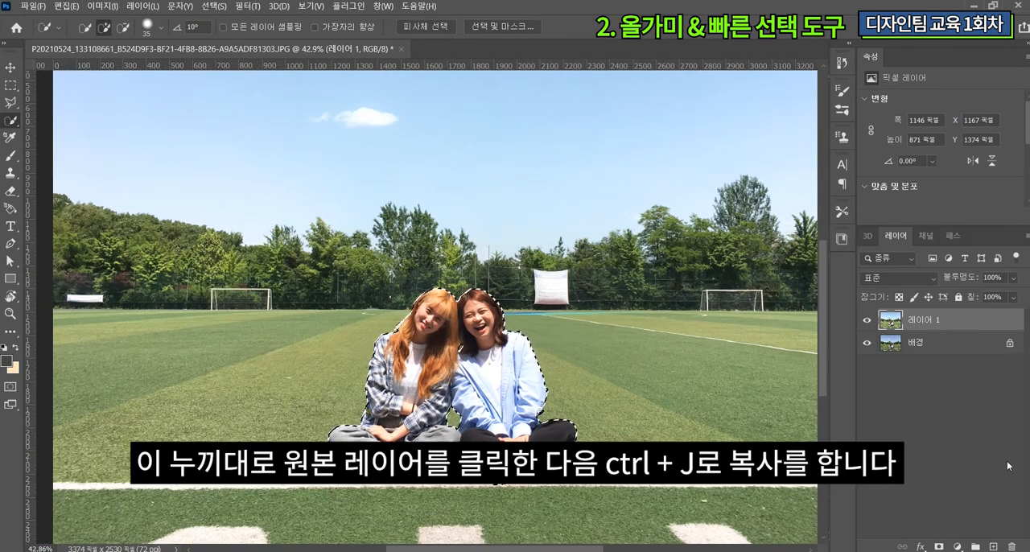
pyautogui.click(925, 346)
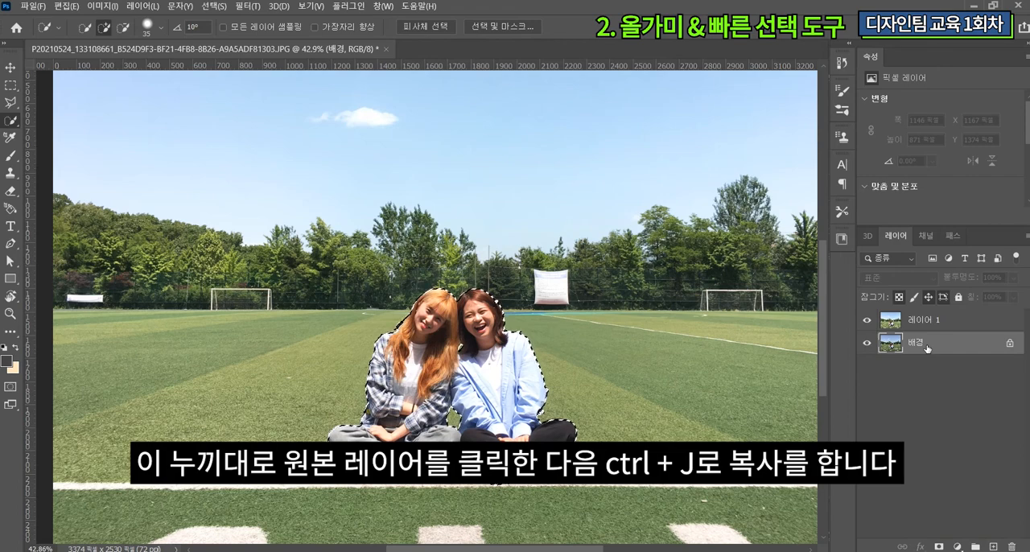
pyautogui.hotkey('ctrl', 'j')
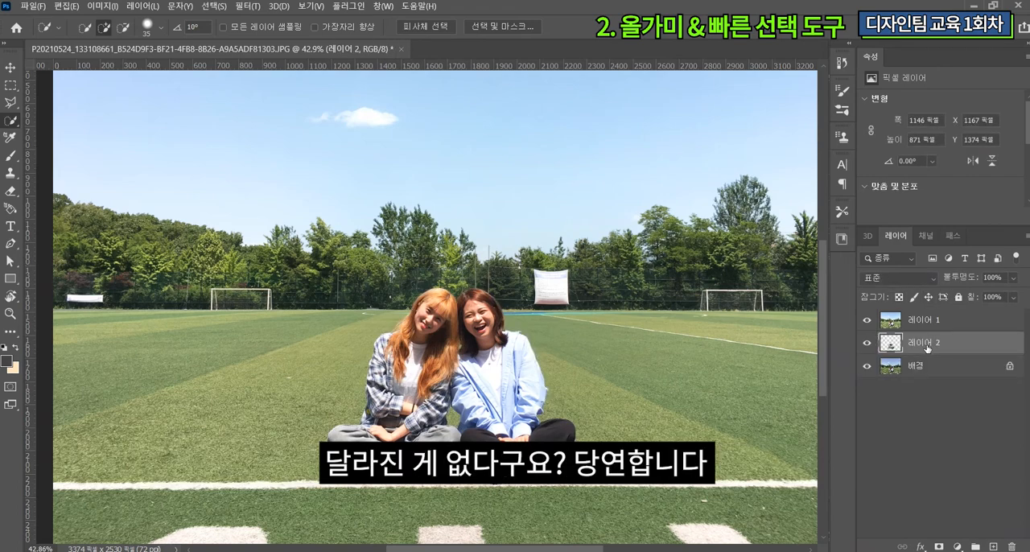
# Step: Load the outline of the people on 레이어 2 as a selection and delete that area from 레이어 1
pyautogui.click(923, 322)
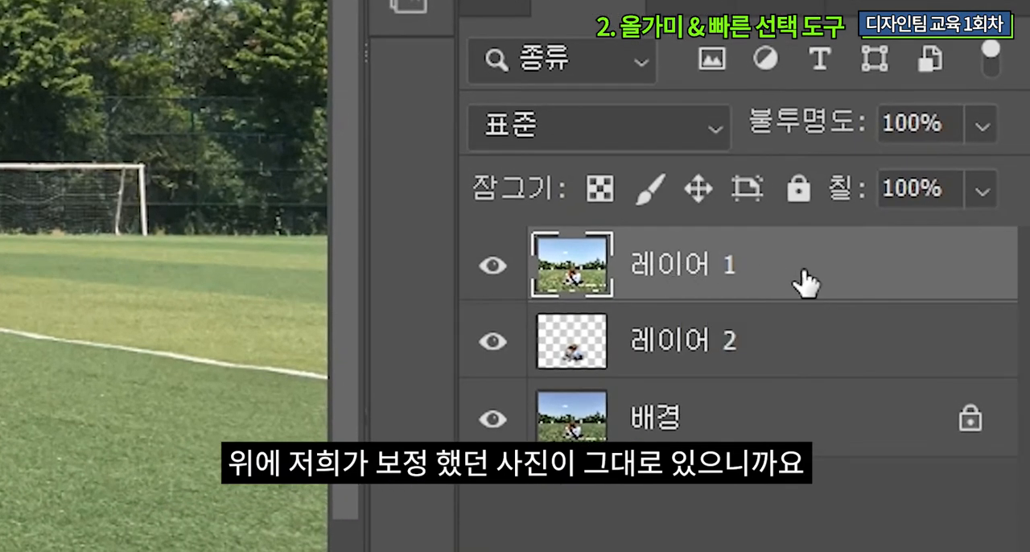
pyautogui.click(585, 354)
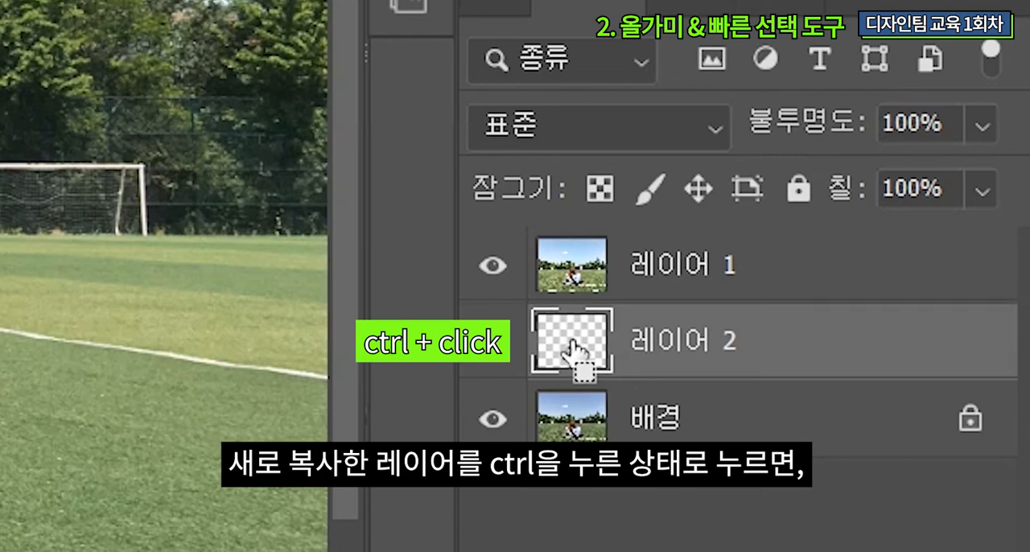
pyautogui.keyDown('ctrl'); pyautogui.click(573, 351); pyautogui.keyUp('ctrl')
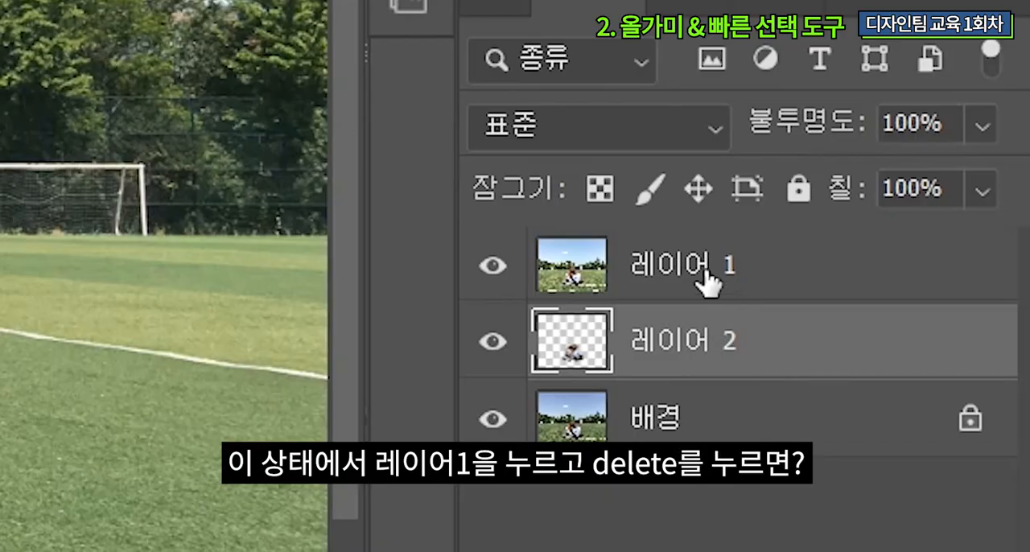
pyautogui.click(708, 283)
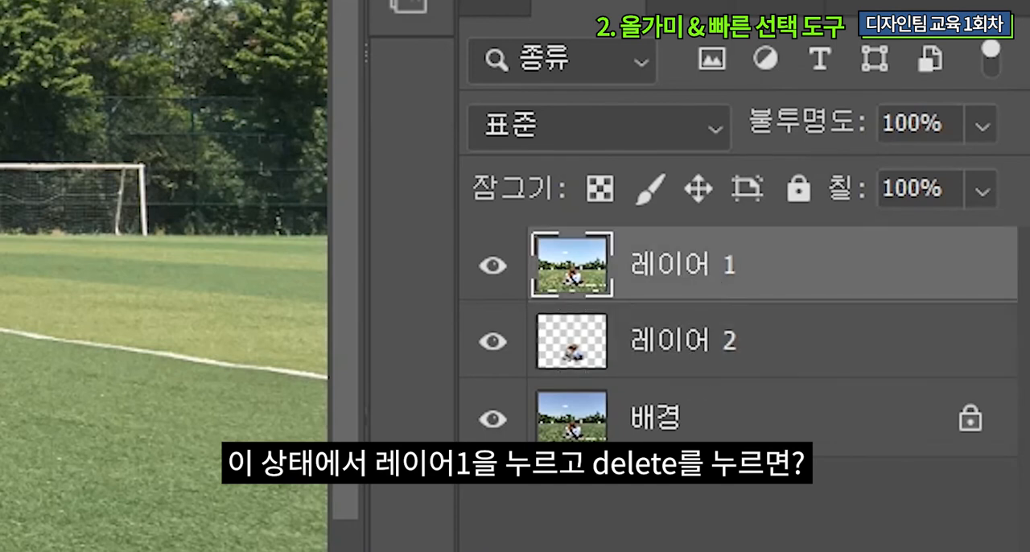
pyautogui.press('Delete')
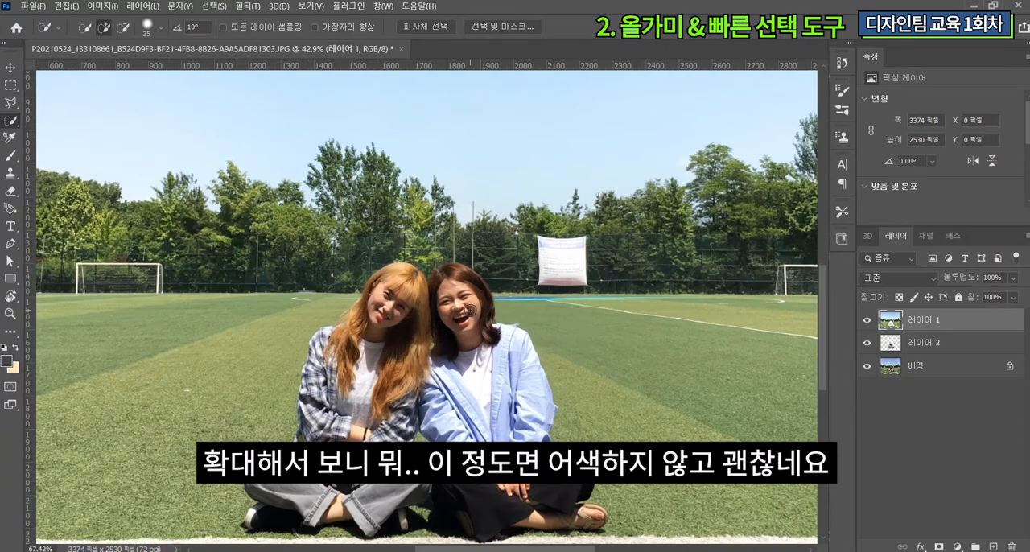
# Step: Brighten the two people on 레이어 2 with a Levels adjustment
pyautogui.scroll(5, 515, 318)
pyautogui.scroll(-5, 445, 292)
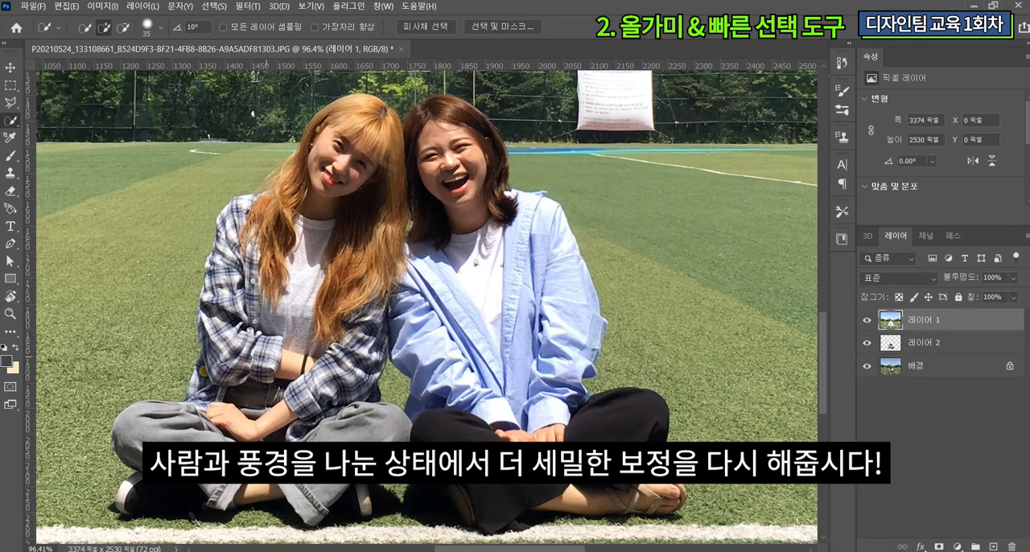
pyautogui.scroll(-2, 354, 323)
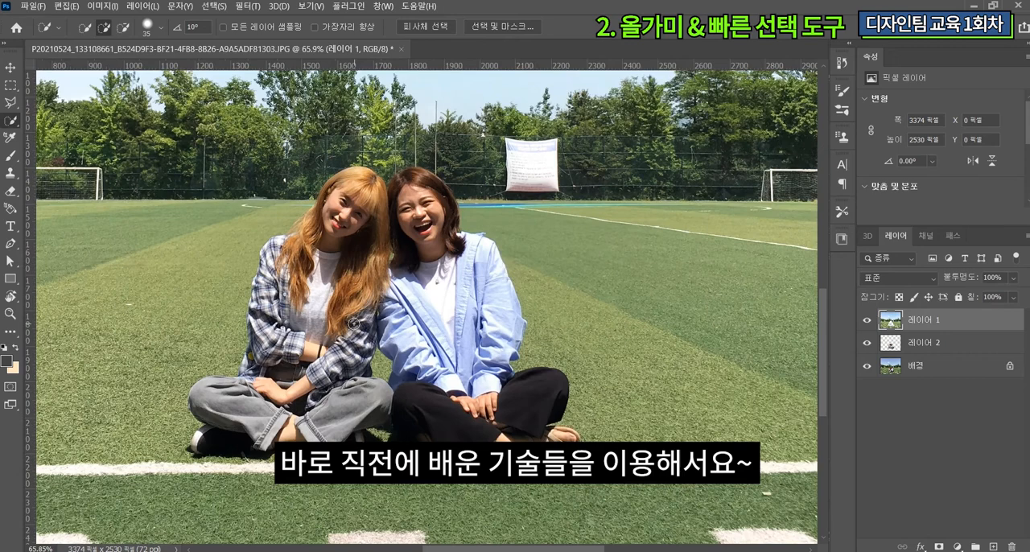
pyautogui.click(921, 343)
pyautogui.click(102, 6)
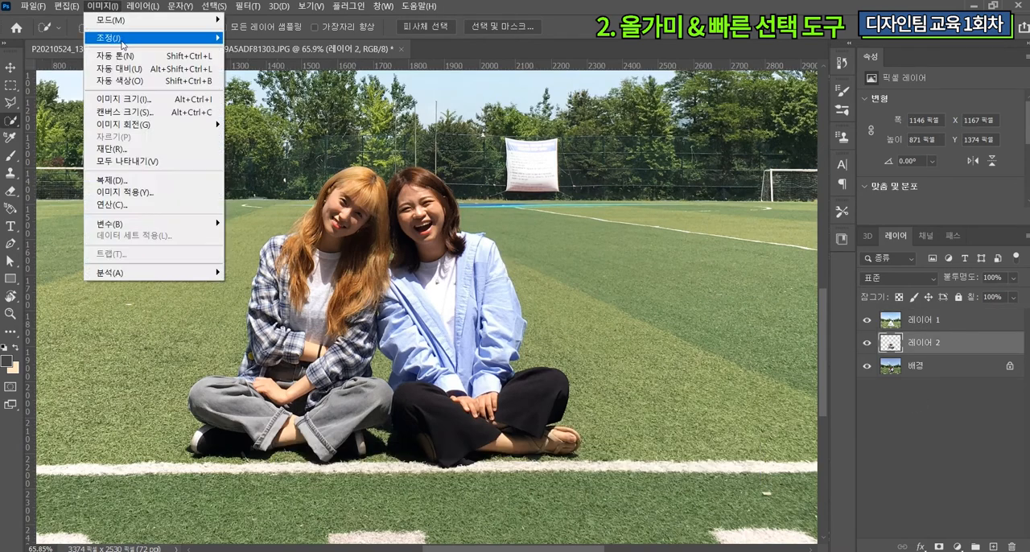
pyautogui.moveTo(121, 38)
pyautogui.click(249, 51)
pyautogui.moveTo(853, 316); pyautogui.dragTo(830, 316)
pyautogui.moveTo(756, 316); pyautogui.dragTo(748, 316)
pyautogui.moveTo(683, 374); pyautogui.dragTo(691, 374)
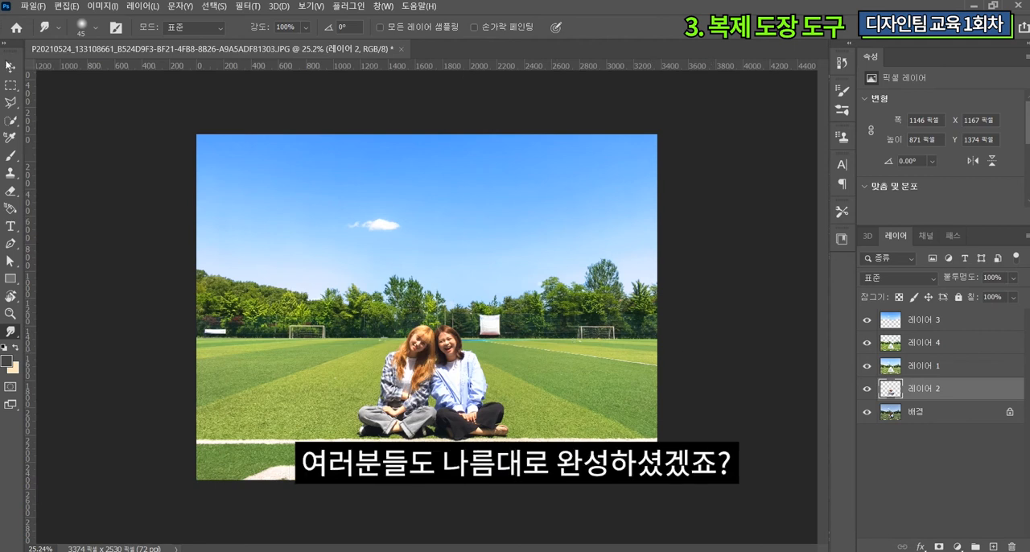
# Step: Clone the dark trees beside the white banner over its upper-left part on 레이어 4 with the Clone Stamp tool
pyautogui.click(9, 68)
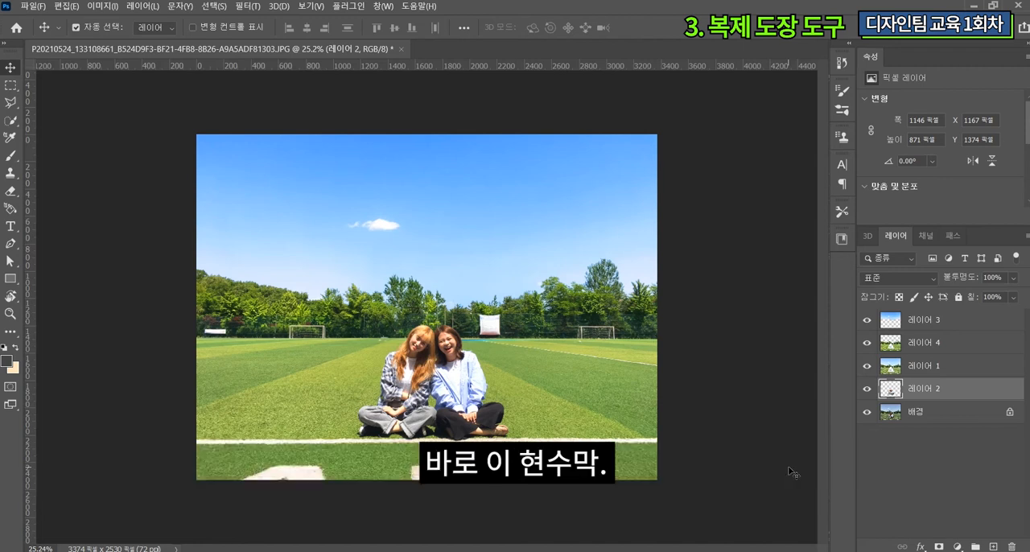
pyautogui.click(925, 348)
pyautogui.scroll(4, 515, 336)
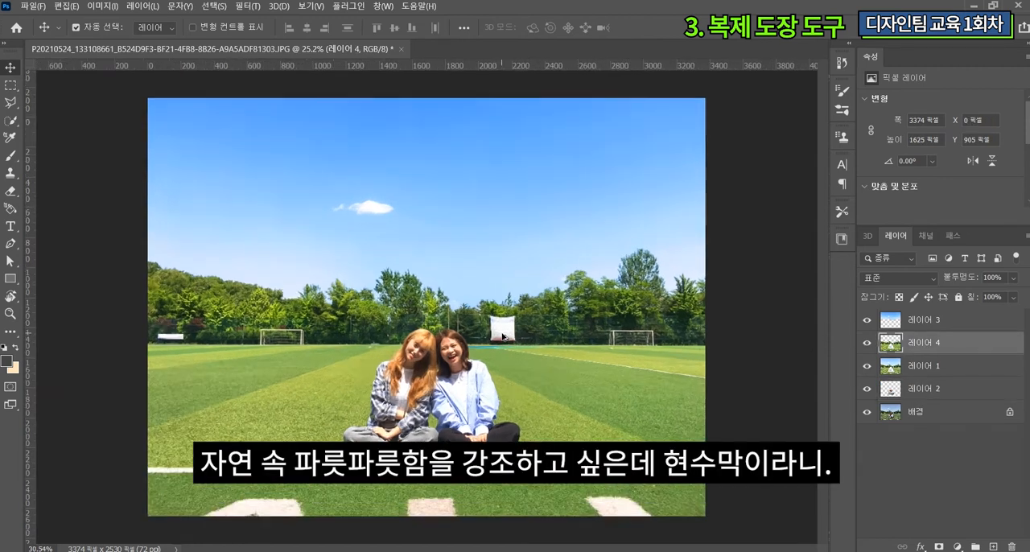
pyautogui.scroll(5, 527, 323)
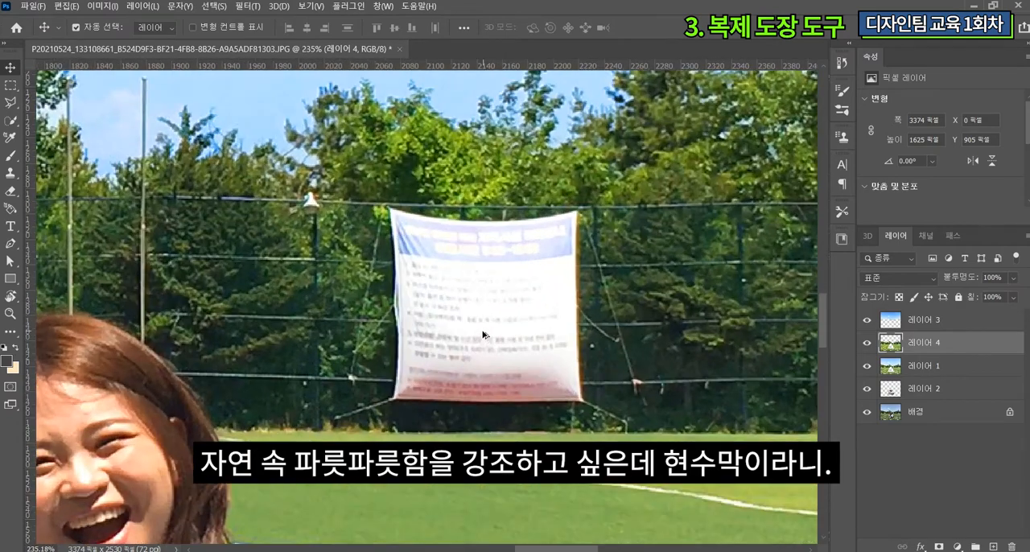
pyautogui.scroll(2, 454, 307)
pyautogui.scroll(1, 454, 305)
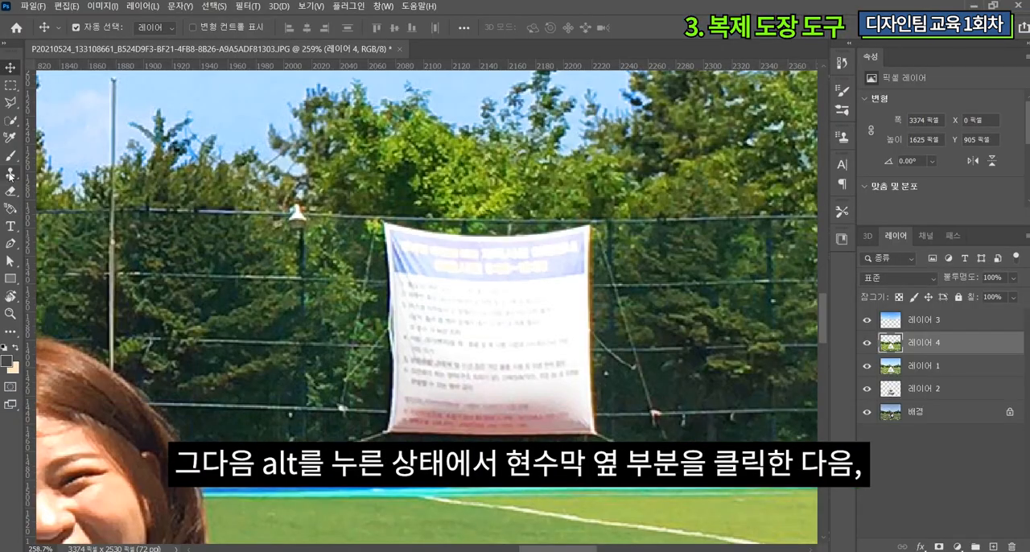
pyautogui.click(11, 172)
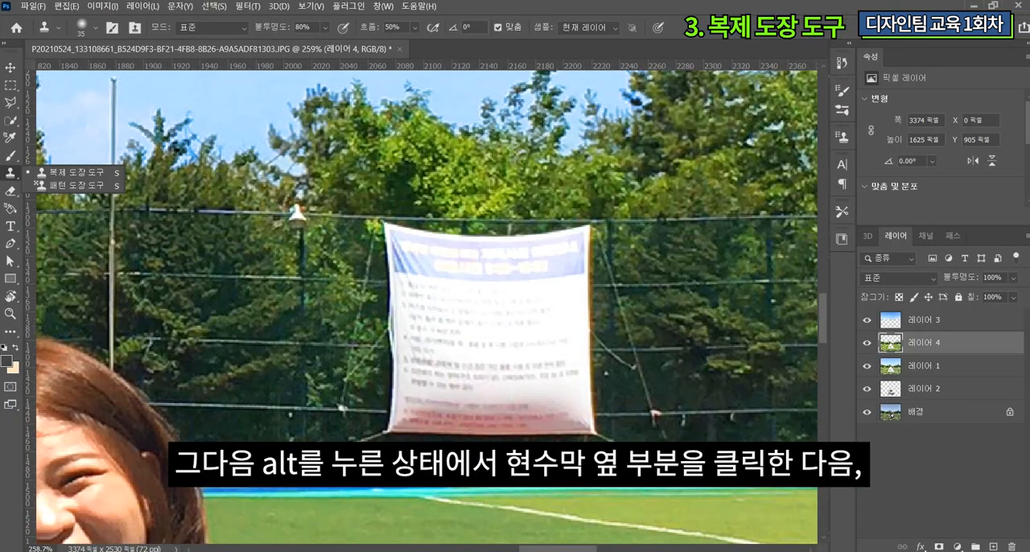
pyautogui.keyDown('alt'); pyautogui.click(177, 245); pyautogui.keyUp('alt')
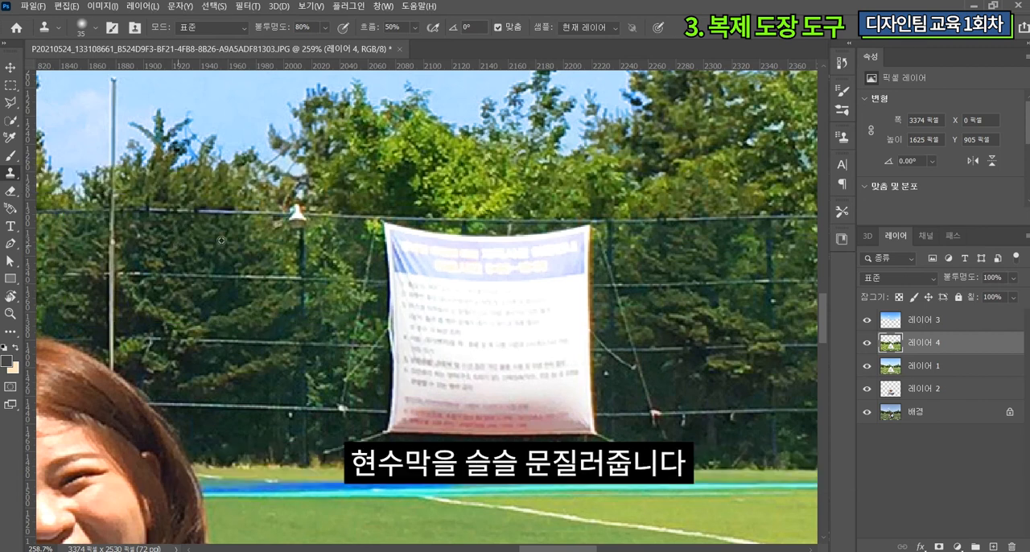
pyautogui.moveTo(375, 244)
pyautogui.mouseDown()
pyautogui.moveTo(418, 245)
pyautogui.moveTo(379, 241)
pyautogui.moveTo(396, 258)
pyautogui.moveTo(386, 263)
pyautogui.moveTo(433, 257)
pyautogui.moveTo(418, 249)
pyautogui.moveTo(427, 242)
pyautogui.moveTo(397, 235)
pyautogui.moveTo(389, 239)
pyautogui.moveTo(483, 251)
pyautogui.mouseUp()
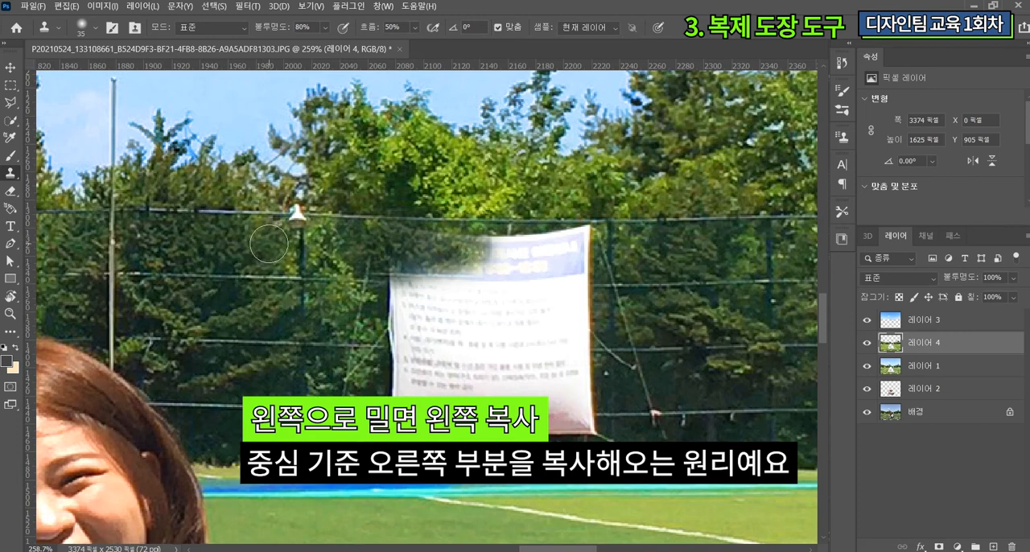
# Step: Cover the upper half of the banner with nearby foliage, using the soft round (부드러운 원) clone brush at 100% opacity
pyautogui.click(95, 31)
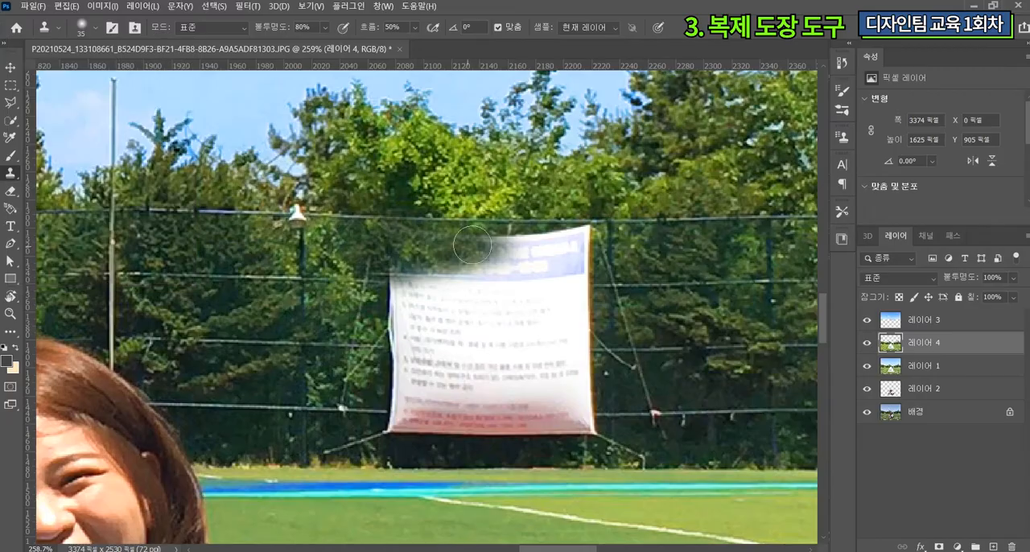
pyautogui.moveTo(483, 245)
pyautogui.mouseDown()
pyautogui.moveTo(583, 250)
pyautogui.moveTo(588, 262)
pyautogui.moveTo(571, 283)
pyautogui.moveTo(411, 315)
pyautogui.mouseUp()
pyautogui.moveTo(270, 27); pyautogui.dragTo(286, 24)
pyautogui.moveTo(390, 304)
pyautogui.mouseDown()
pyautogui.moveTo(586, 311)
pyautogui.moveTo(577, 321)
pyautogui.moveTo(579, 300)
pyautogui.mouseUp()
pyautogui.scroll(1, 546, 312)
pyautogui.keyDown('alt'); pyautogui.click(136, 286); pyautogui.keyUp('alt')
pyautogui.moveTo(425, 266); pyautogui.dragTo(571, 276)
pyautogui.keyDown('alt'); pyautogui.click(272, 266); pyautogui.keyUp('alt')
pyautogui.moveTo(448, 276); pyautogui.dragTo(536, 278)
# Step: Clone the trees and fence wire beside the banner across its lower middle section
pyautogui.scroll(-1, 490, 322)
pyautogui.moveTo(402, 342); pyautogui.dragTo(584, 336)
pyautogui.keyDown('alt'); pyautogui.click(264, 353); pyautogui.keyUp('alt')
pyautogui.moveTo(395, 359); pyautogui.dragTo(594, 358)
pyautogui.moveTo(383, 326)
pyautogui.mouseDown()
pyautogui.moveTo(556, 324)
pyautogui.moveTo(321, 325)
pyautogui.moveTo(602, 329)
pyautogui.mouseUp()
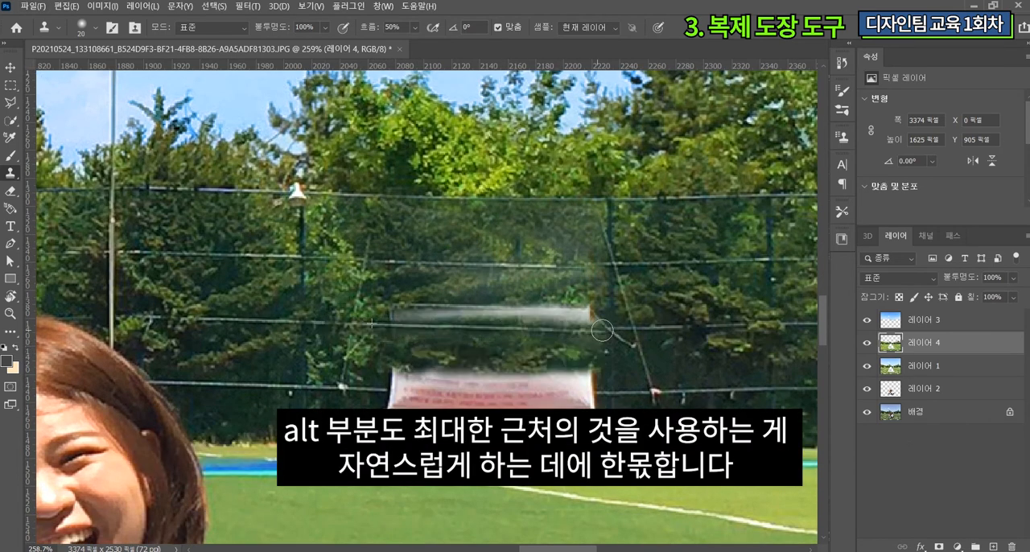
# Step: Shrink the clone brush to 10 px, cover the leftover white strip, and start on the banner's bottom part with 100% flow
pyautogui.scroll(4, 468, 306)
pyautogui.press('[')
pyautogui.press('[')
pyautogui.moveTo(342, 320); pyautogui.dragTo(621, 312)
pyautogui.moveTo(444, 322); pyautogui.dragTo(712, 316)
pyautogui.scroll(-3, 477, 321)
pyautogui.moveTo(334, 367); pyautogui.dragTo(692, 362)
pyautogui.hotkey('shift', '0')
pyautogui.moveTo(320, 385); pyautogui.dragTo(440, 385)
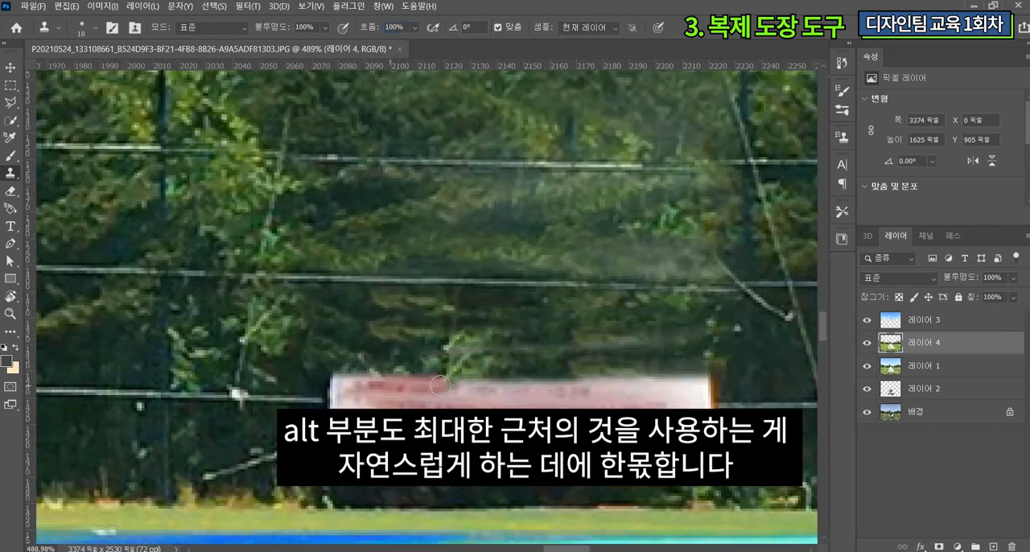
# Step: Clone trees and fence wire over the last reddish remnant along the banner's lower edge
pyautogui.scroll(-4, 440, 386)
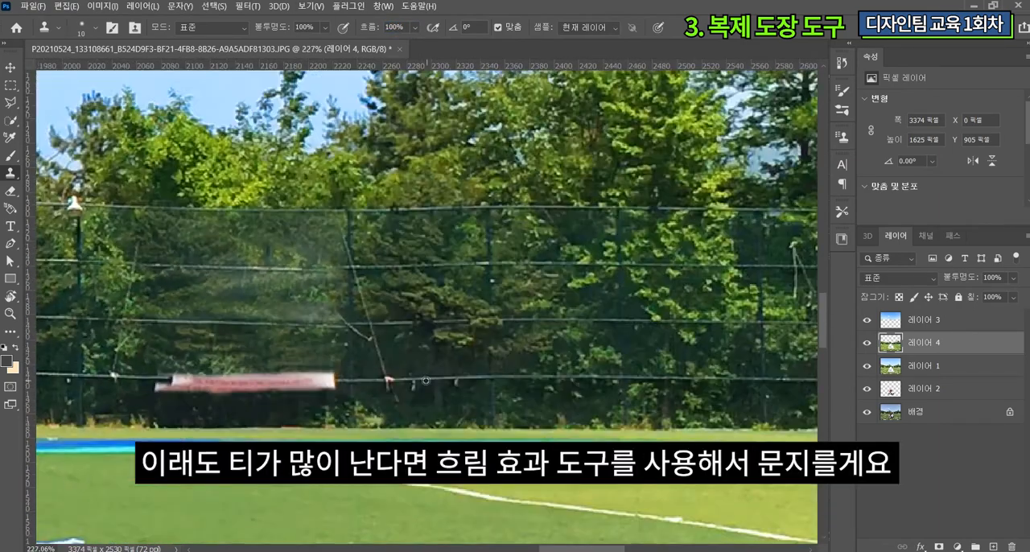
pyautogui.scroll(5, 85, 388)
pyautogui.moveTo(293, 364); pyautogui.dragTo(715, 364)
pyautogui.moveTo(264, 381); pyautogui.dragTo(706, 378)
# Step: Enlarge the clone brush to 30 px and stamp leafy texture over the smudged areas where the banner hung
pyautogui.scroll(-3, 592, 375)
pyautogui.press(']')
pyautogui.press(']')
pyautogui.moveTo(326, 346); pyautogui.dragTo(722, 358)
pyautogui.moveTo(318, 237); pyautogui.dragTo(706, 254)
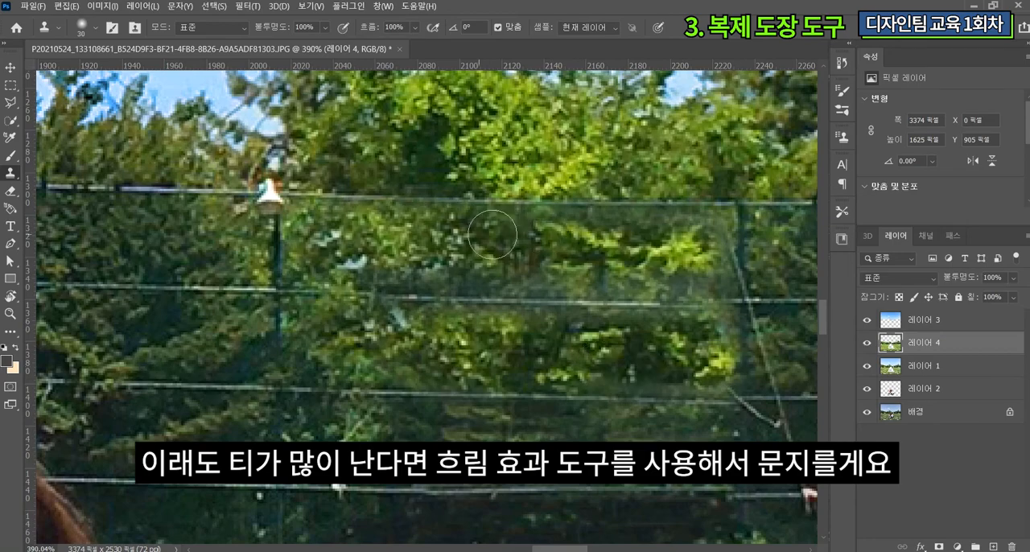
pyautogui.scroll(-10, 491, 235)
pyautogui.scroll(8, 706, 306)
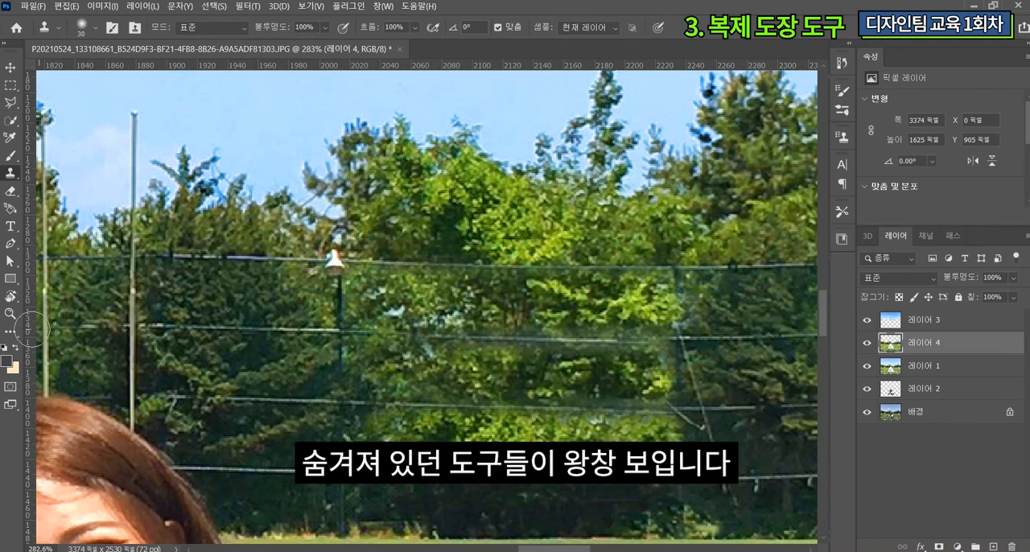
# Step: Soften the cloned foliage in the former banner area with the Blur tool at 30% strength
pyautogui.rightClick(21, 309)
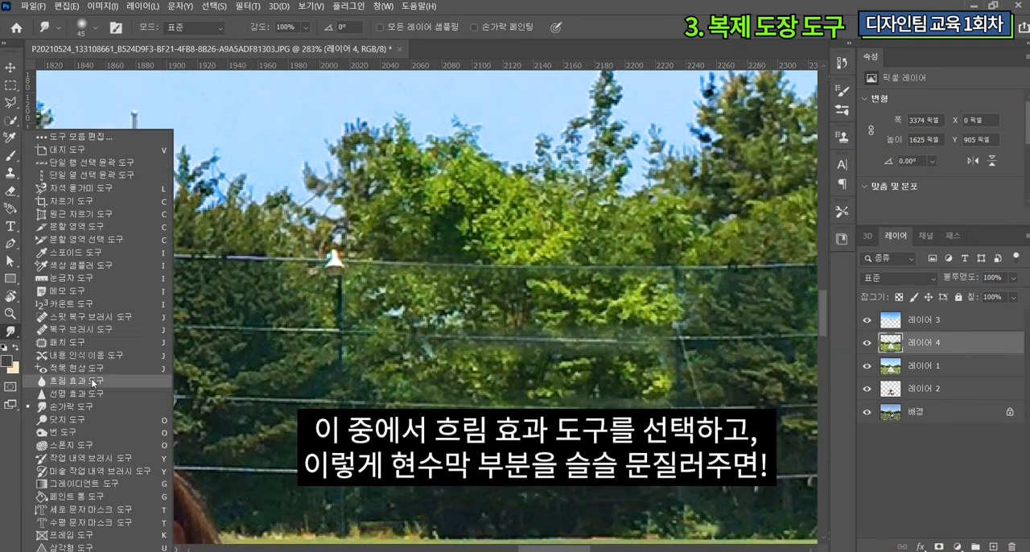
pyautogui.click(93, 381)
pyautogui.press(']')
pyautogui.press(']')
pyautogui.press(']')
pyautogui.press(']')
pyautogui.press(']')
pyautogui.press(']')
pyautogui.press(']')
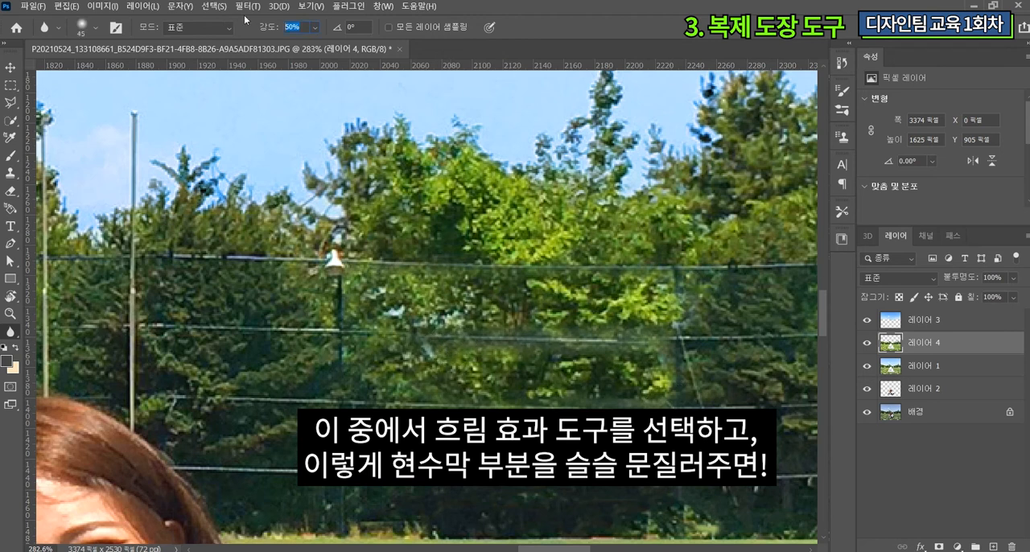
pyautogui.write('30')
pyautogui.press('Return')
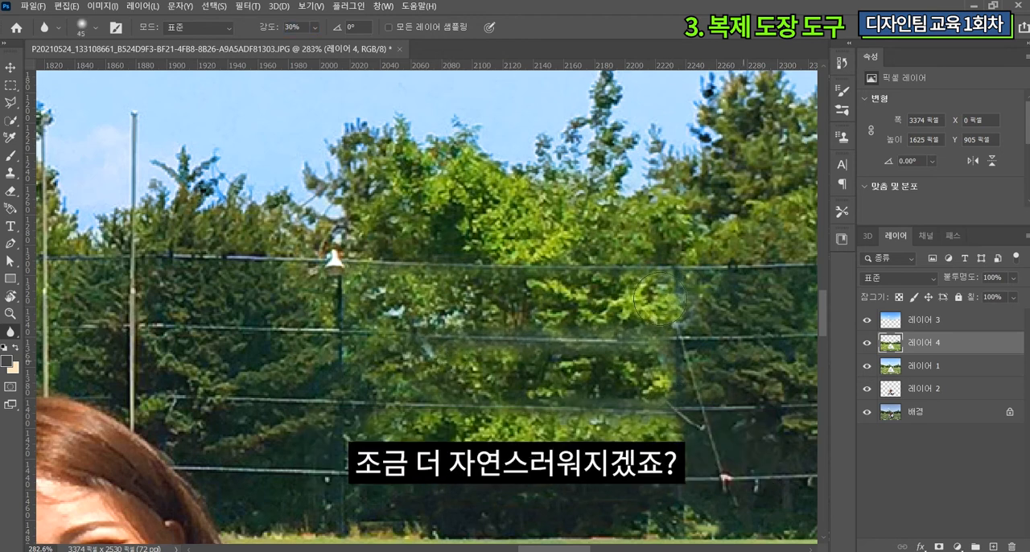
pyautogui.scroll(3, 501, 340)
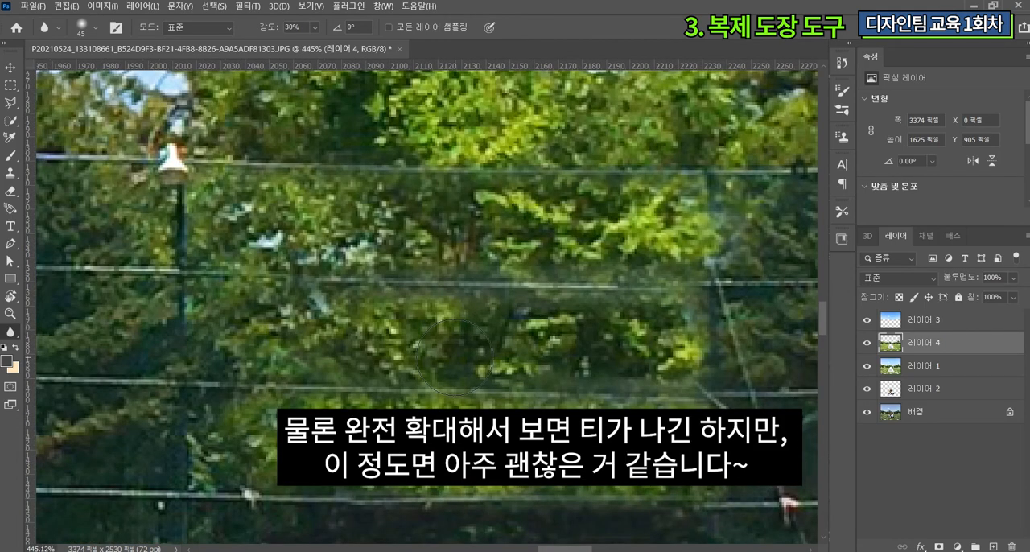
pyautogui.scroll(-10, 453, 354)
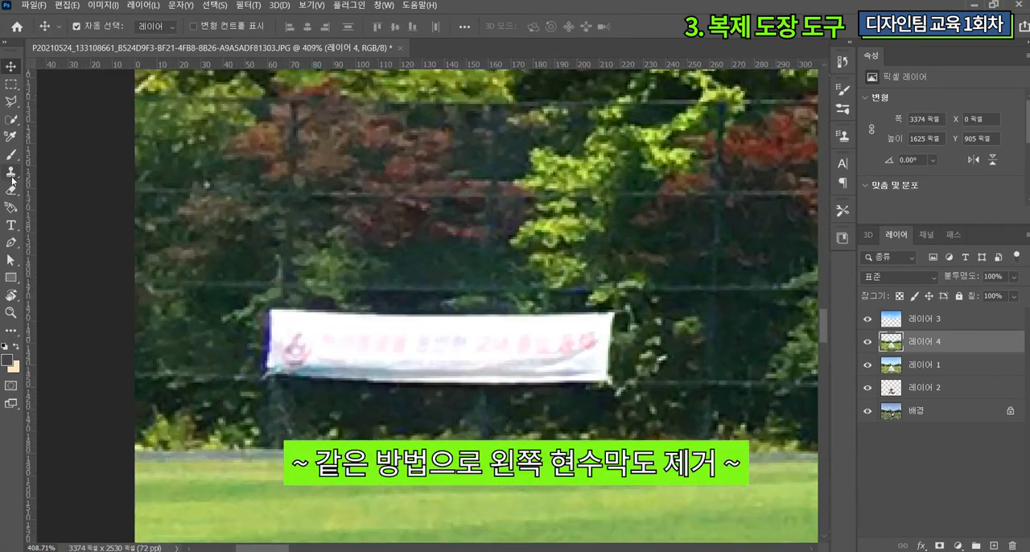
# Step: Remove the small banner near the photo's left edge by cloning the surrounding trees over it with a 30 px brush
pyautogui.click(12, 176)
pyautogui.moveTo(277, 314); pyautogui.dragTo(415, 314)
pyautogui.keyDown('alt'); pyautogui.click(189, 346); pyautogui.keyUp('alt')
pyautogui.moveTo(265, 342); pyautogui.dragTo(587, 326)
pyautogui.moveTo(272, 366)
pyautogui.mouseDown()
pyautogui.moveTo(467, 366)
pyautogui.moveTo(567, 394)
pyautogui.mouseUp()
pyautogui.keyDown('alt'); pyautogui.click(365, 346); pyautogui.keyUp('alt')
pyautogui.keyDown('alt'); pyautogui.click(411, 354); pyautogui.keyUp('alt')
pyautogui.moveTo(466, 325); pyautogui.dragTo(599, 330)
pyautogui.keyDown('alt'); pyautogui.click(414, 358); pyautogui.keyUp('alt')
pyautogui.moveTo(567, 387); pyautogui.dragTo(603, 362)
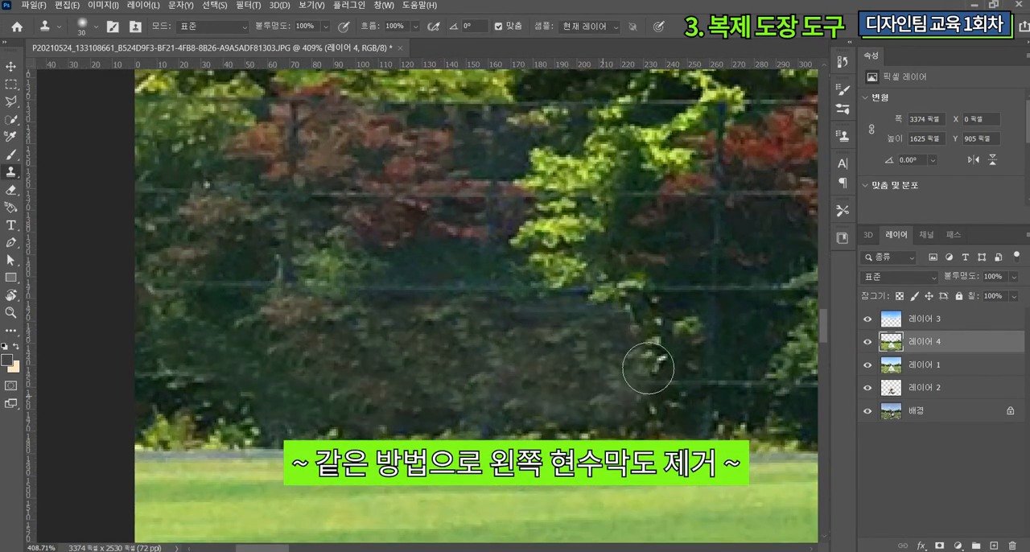
# Step: Blur the edge of the cloned patch where the small banner was removed
pyautogui.click(10, 330)
pyautogui.click(80, 380)
pyautogui.moveTo(616, 323); pyautogui.dragTo(646, 361)
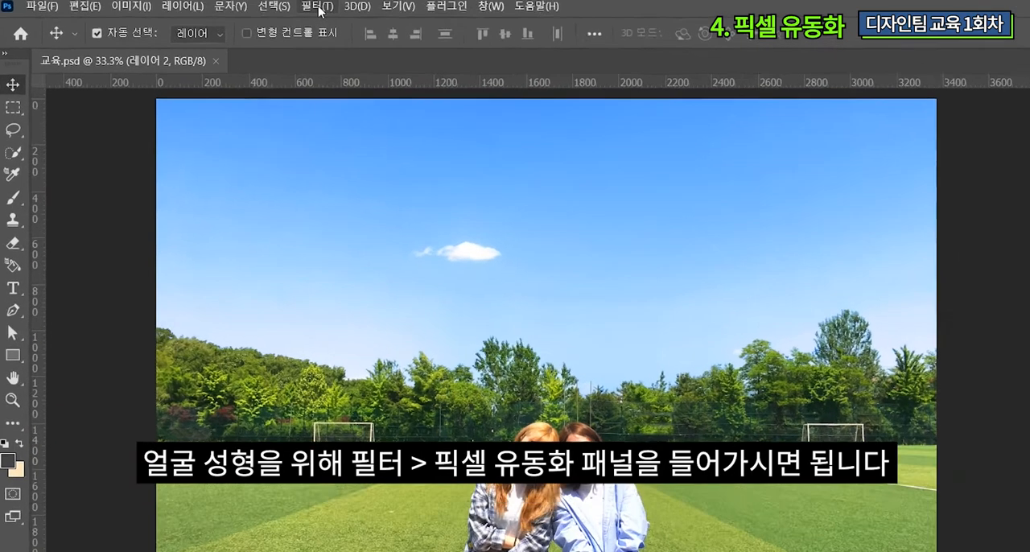
# Step: Open the Liquify filter for the people on 레이어 2
pyautogui.click(248, 5)
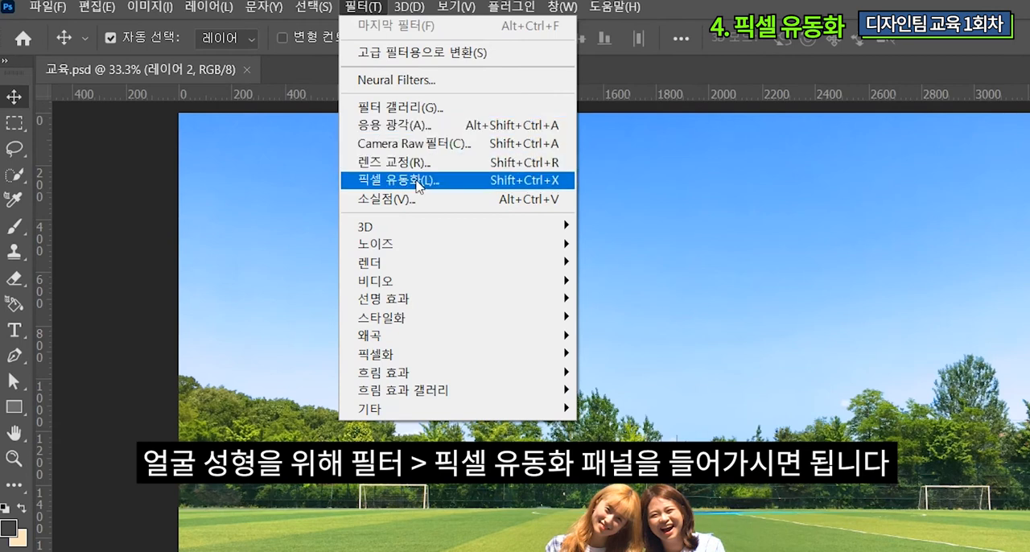
pyautogui.click(149, 162)
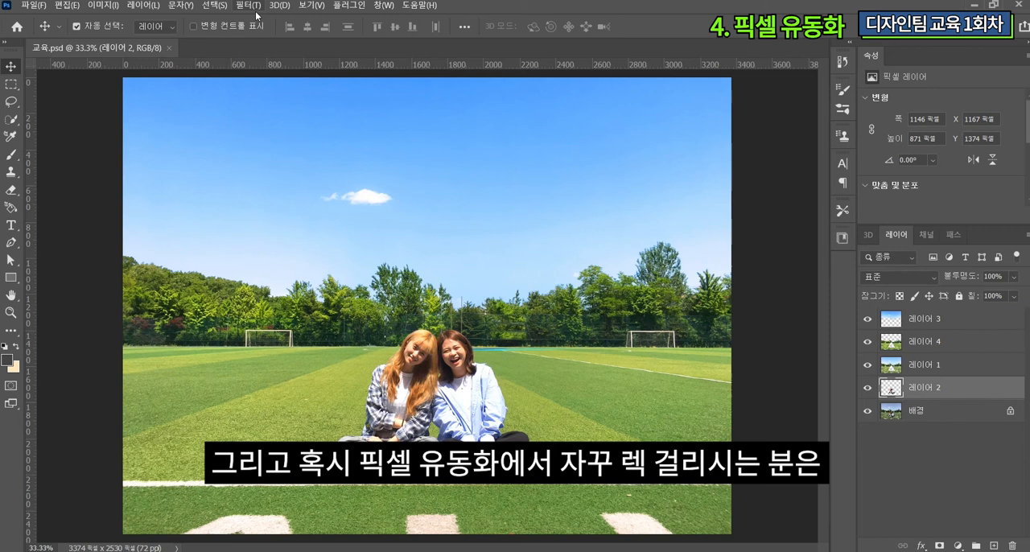
# Step: Resize the whole image to 900 pixels wide and fit it to the view
pyautogui.click(103, 5)
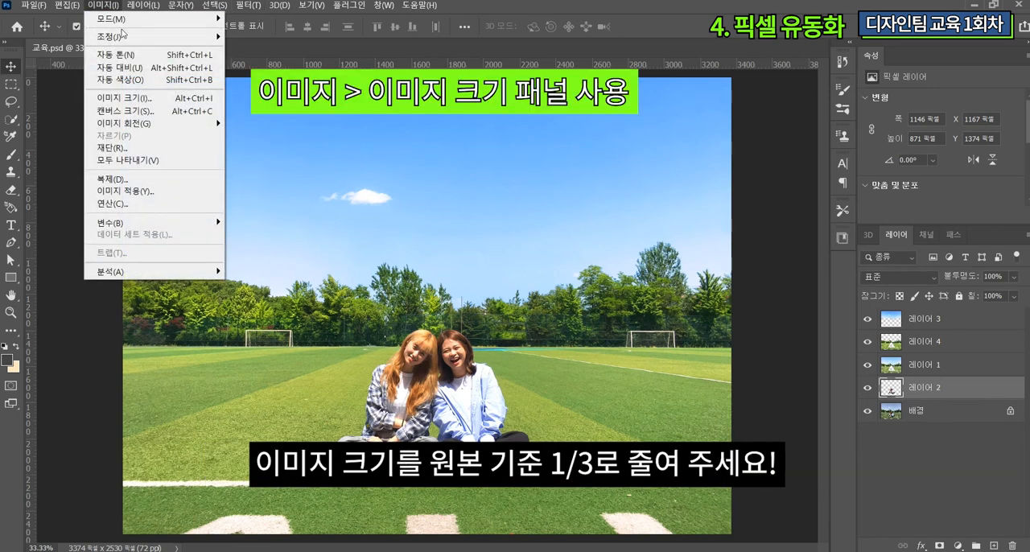
pyautogui.click(143, 96)
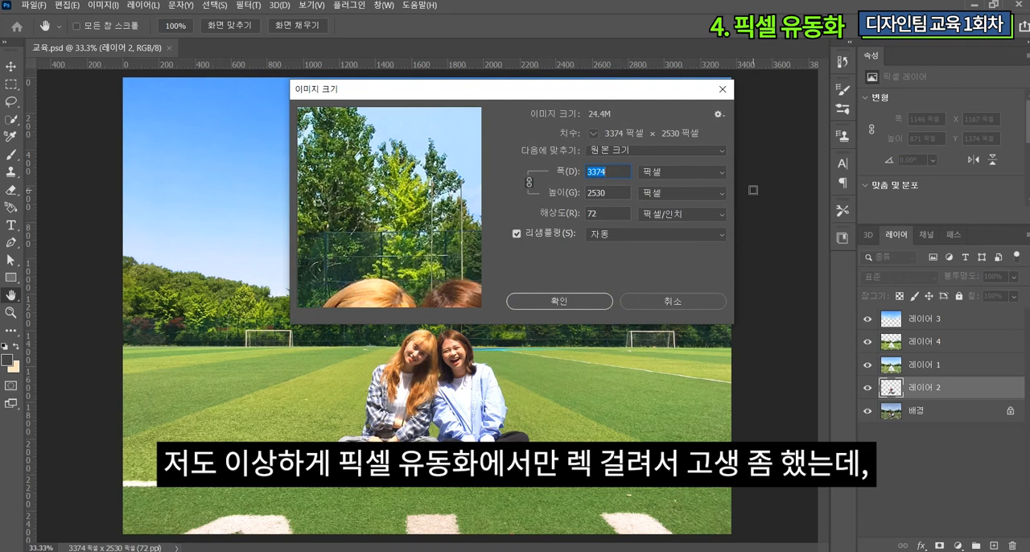
pyautogui.write('900')
pyautogui.press('Return')
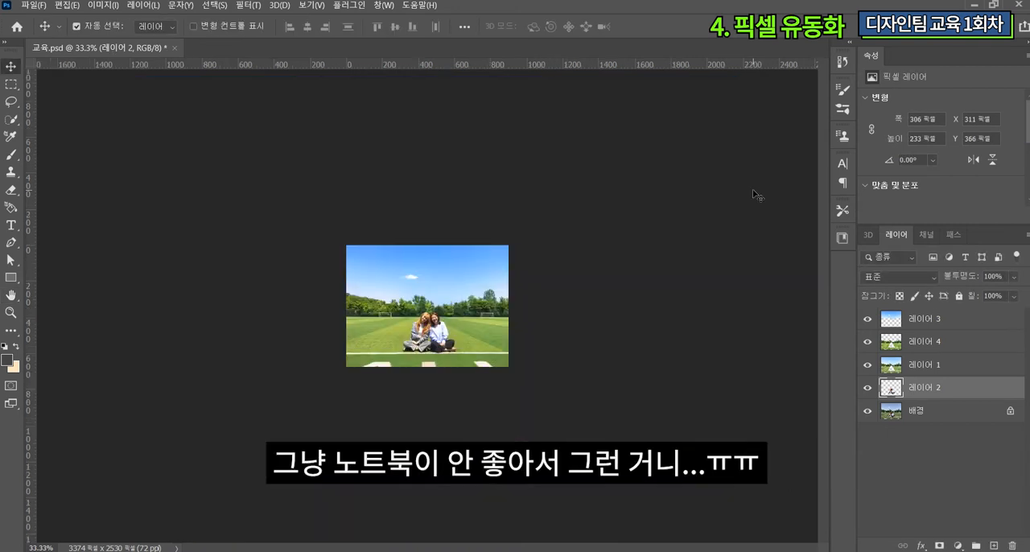
pyautogui.hotkey('ctrl', '0')
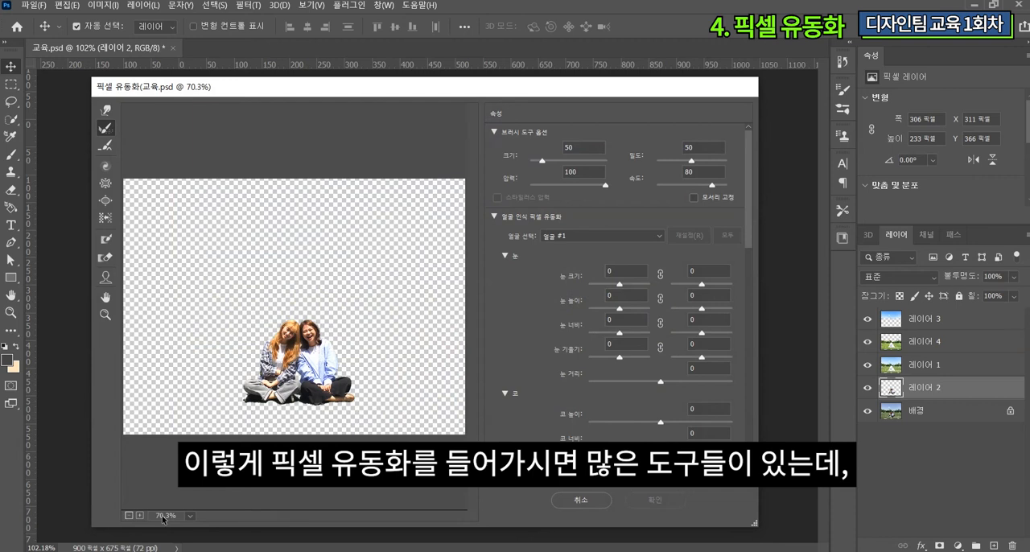
# Step: Set the jawline (턱선) to -46 in the Face-Aware Liquify options for 레이어 2 and apply the filter
pyautogui.hotkey('ctrl', '+')
pyautogui.moveTo(609, 287); pyautogui.dragTo(641, 288)
pyautogui.scroll(-4, 641, 310)
pyautogui.moveTo(660, 327); pyautogui.dragTo(664, 326)
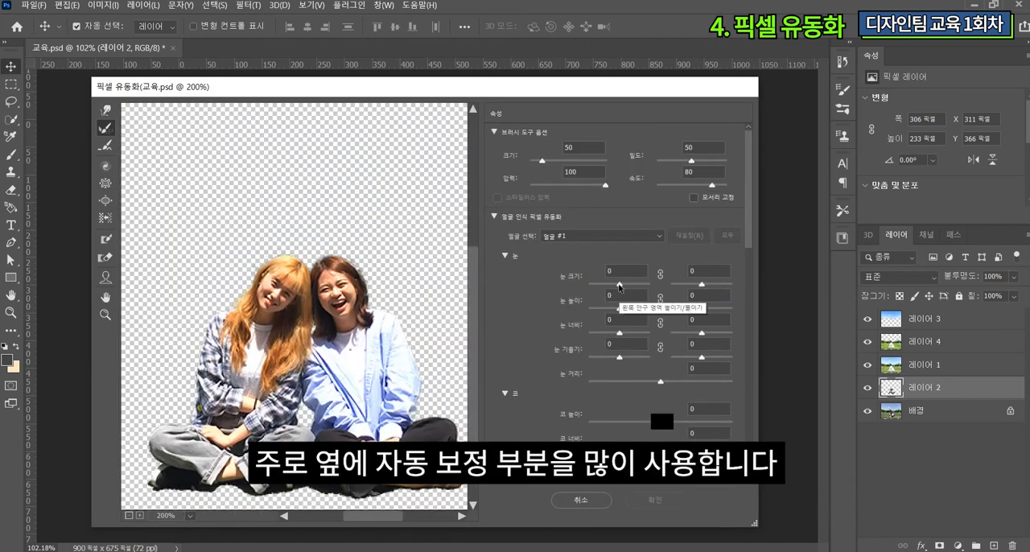
pyautogui.scroll(-4, 641, 313)
pyautogui.click(660, 324)
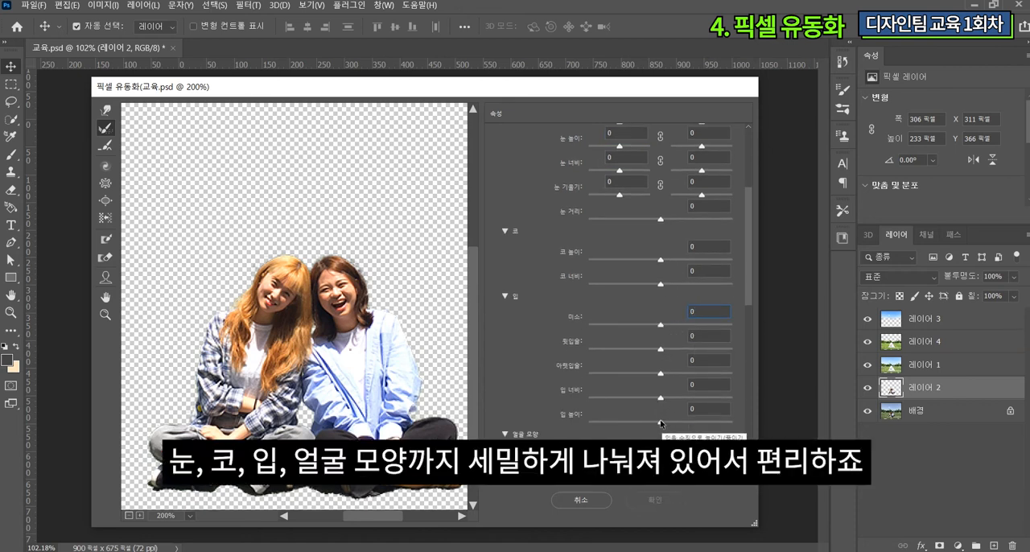
pyautogui.scroll(3, 651, 379)
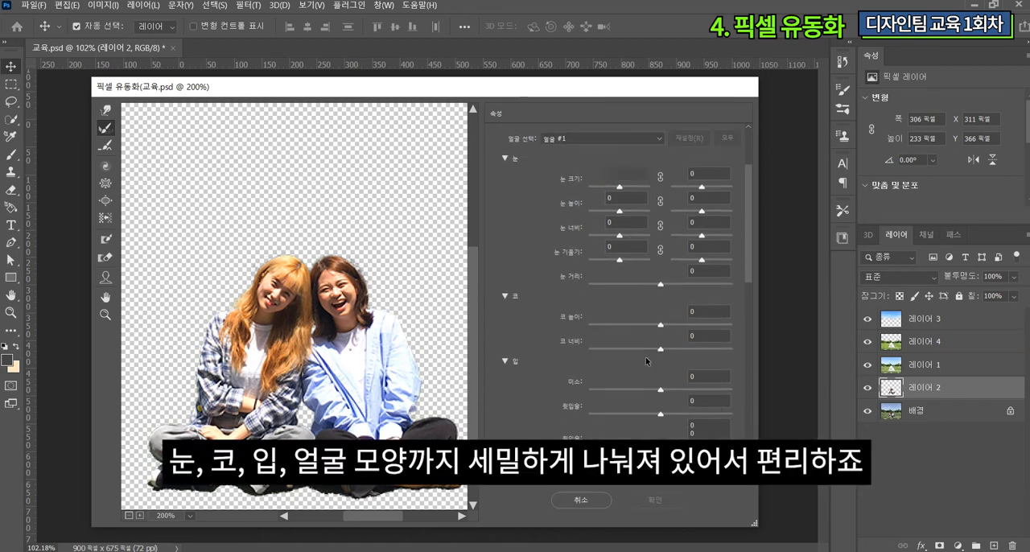
pyautogui.scroll(-5, 646, 361)
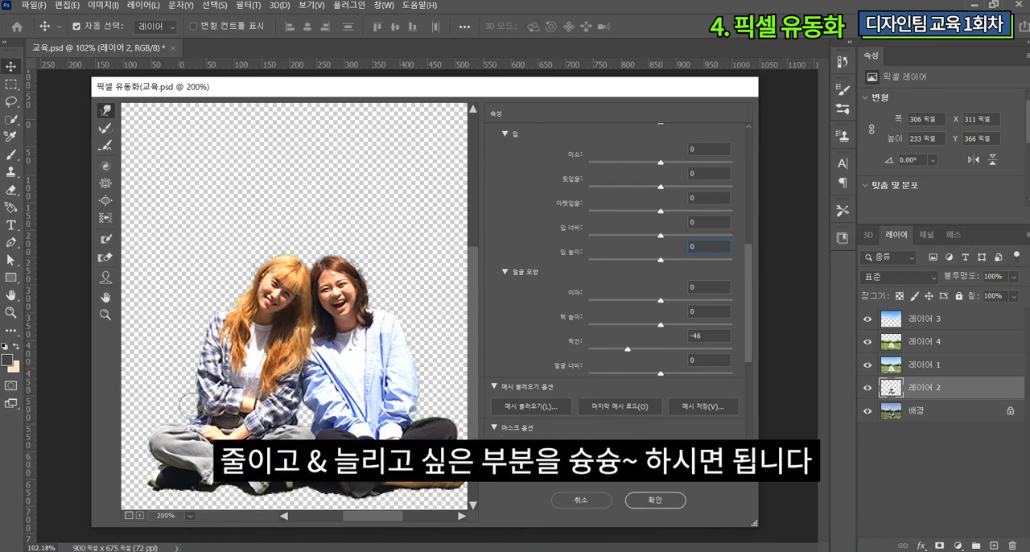
pyautogui.click(653, 502)
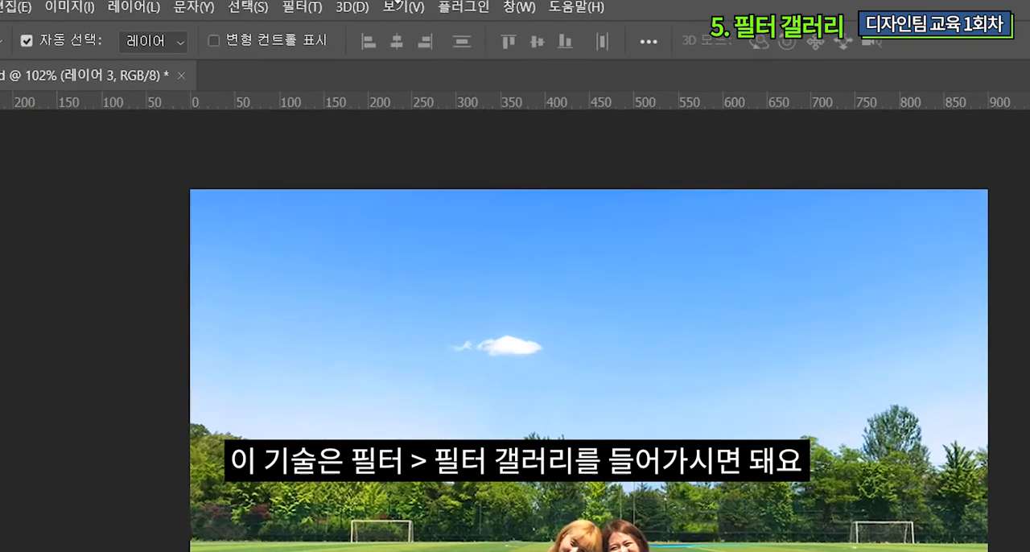
# Step: Open the Filter Gallery for the sky on 레이어 3 and adjust the Grain (그레인) texture's intensity and contrast
pyautogui.click(301, 7)
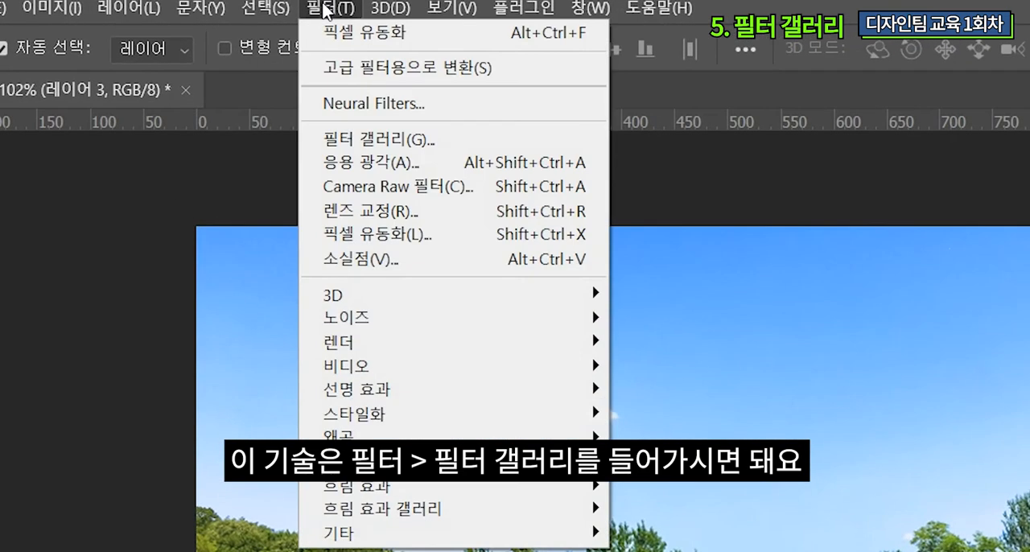
pyautogui.click(394, 139)
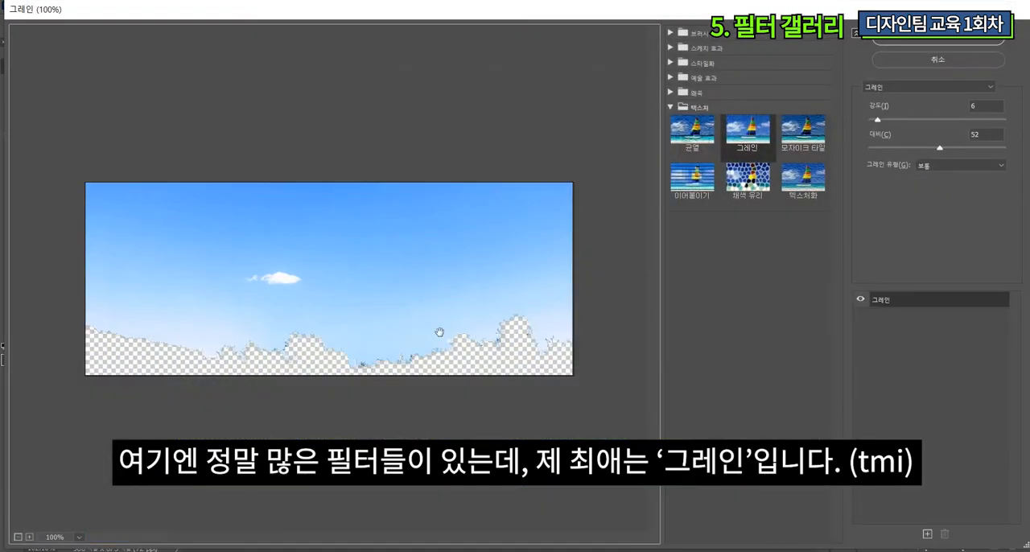
pyautogui.click(758, 145)
pyautogui.moveTo(877, 119)
pyautogui.mouseDown()
pyautogui.moveTo(949, 120)
pyautogui.moveTo(884, 120)
pyautogui.mouseUp()
pyautogui.moveTo(950, 120); pyautogui.dragTo(899, 121)
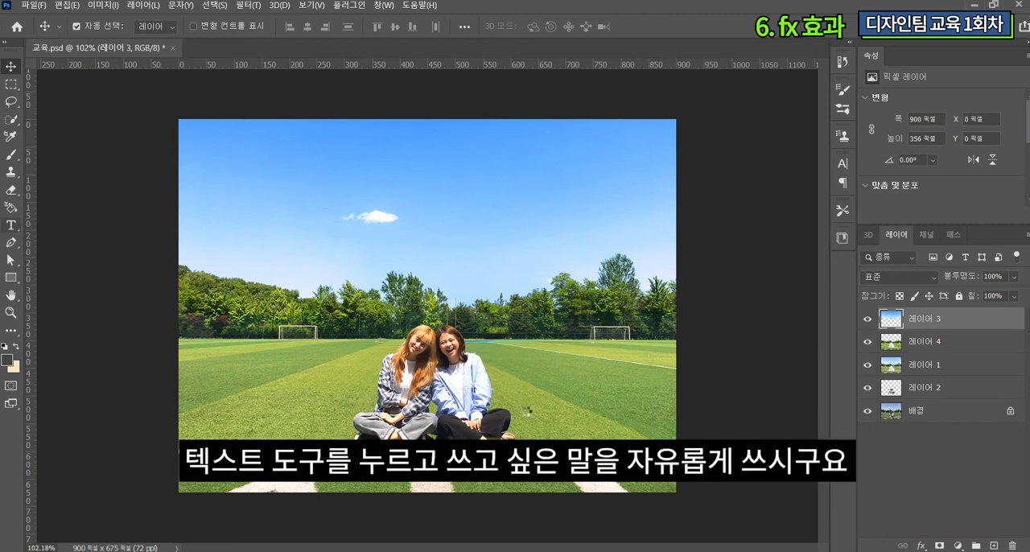
# Step: Add the text "디자인팀 팀장단♥" on the grass beside the seated people, inserting the heart as a special character
pyautogui.press('t')
pyautogui.click(520, 418)
pyautogui.write('디자인팀 팀장단ㅁ')
pyautogui.press('Hangul_Hanja')
pyautogui.press('Down')
pyautogui.press('Down')
pyautogui.press('Down')
pyautogui.press('Down')
pyautogui.press('Down')
pyautogui.press('Down')
pyautogui.press('Down')
pyautogui.press('Down')
pyautogui.press('Down')
pyautogui.press('Down')
pyautogui.press('Down')
pyautogui.press('Down')
pyautogui.press('Down')
pyautogui.press('Down')
pyautogui.press('Down')
pyautogui.press('Down')
pyautogui.press('Down')
pyautogui.press('Down')
pyautogui.press('Down')
pyautogui.press('Return')
pyautogui.hotkey('ctrl', 'Return')
# Step: Move the text slightly down and to the right on the grass beside the people
pyautogui.press('v')
pyautogui.moveTo(617, 409); pyautogui.dragTo(622, 418)
pyautogui.moveTo(623, 418); pyautogui.dragTo(625, 419)
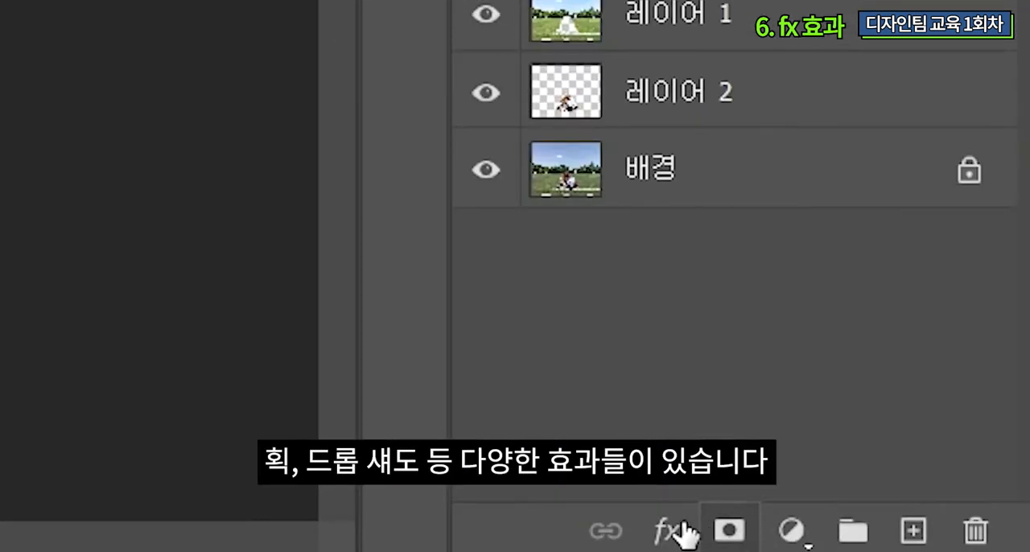
# Step: Add a 획 (Stroke) effect to the text layer, 1 px wide and placed outside (바깥쪽)
pyautogui.click(676, 531)
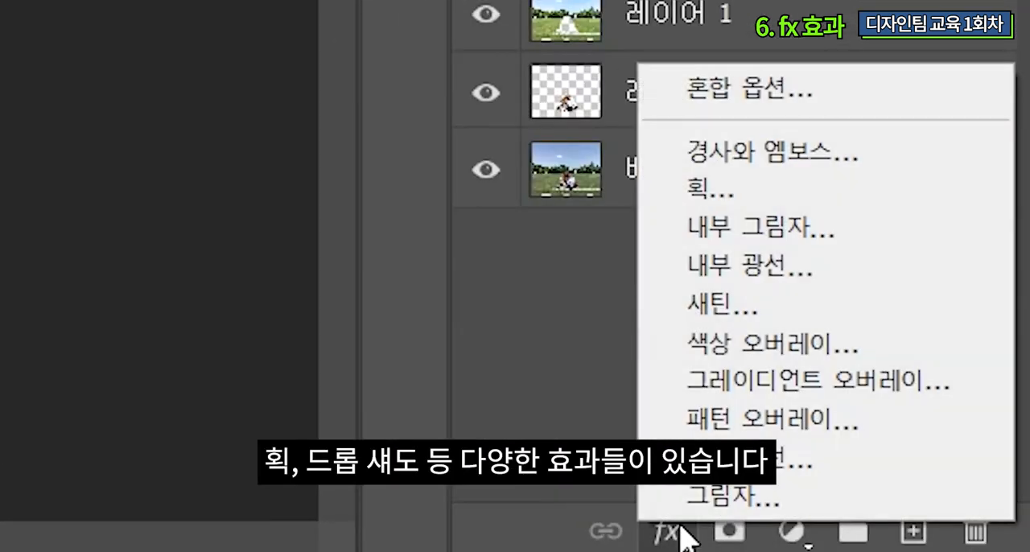
pyautogui.click(722, 198)
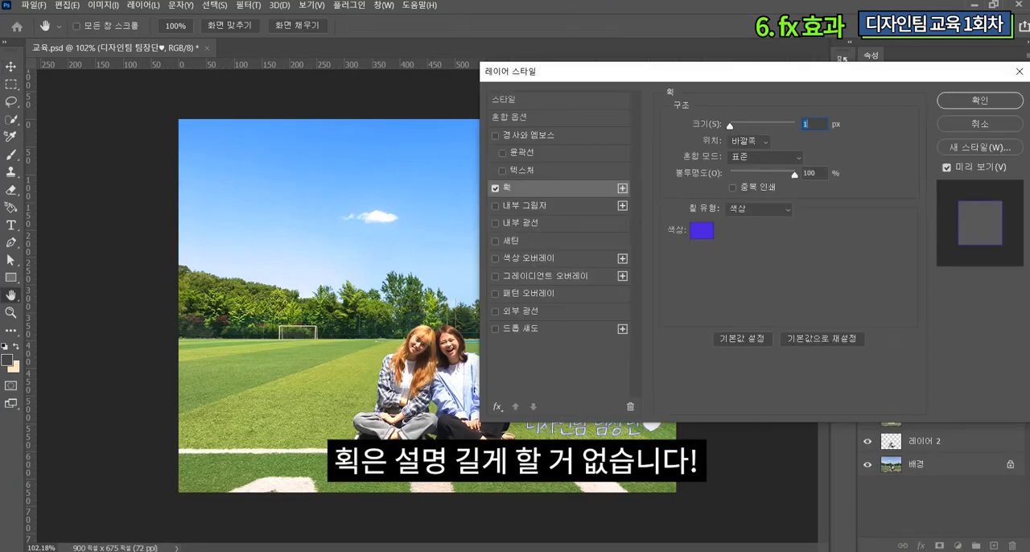
pyautogui.click(702, 229)
pyautogui.click(901, 274)
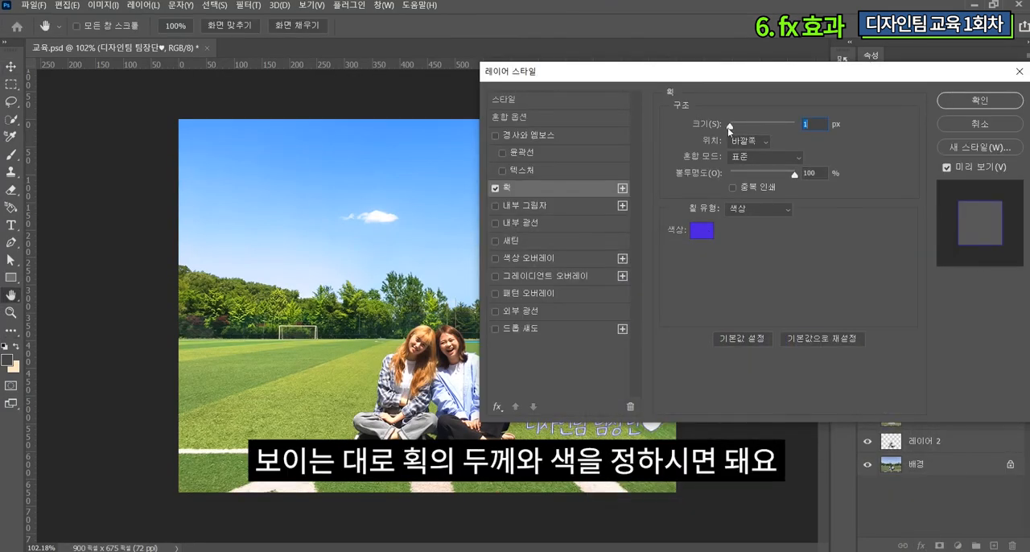
pyautogui.moveTo(729, 127); pyautogui.dragTo(732, 127)
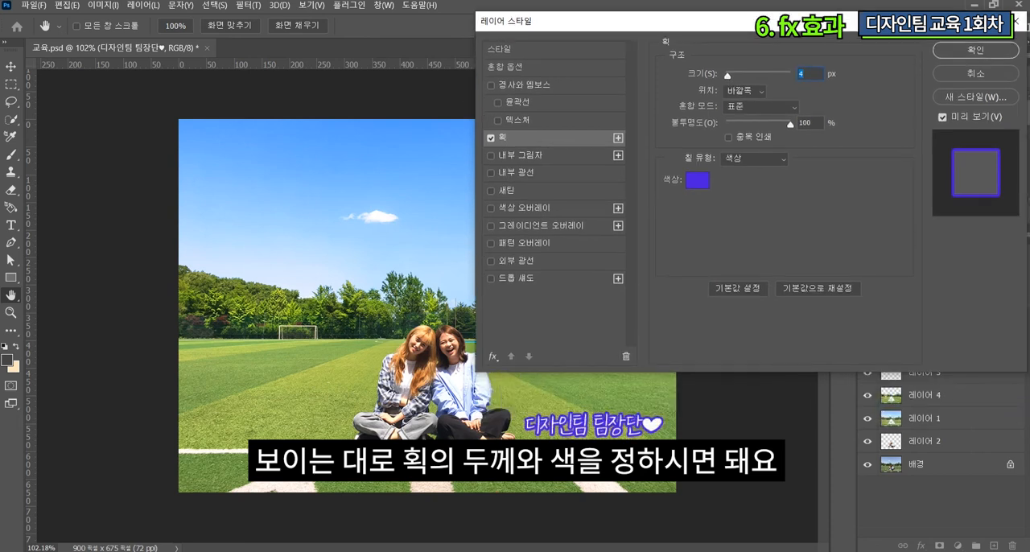
pyautogui.press('Down')
pyautogui.press('Down')
pyautogui.press('Down')
# Step: Change the text stroke's color to blue
pyautogui.click(697, 186)
pyautogui.click(695, 309)
pyautogui.click(902, 273)
pyautogui.click(697, 187)
pyautogui.click(763, 278)
pyautogui.click(902, 273)
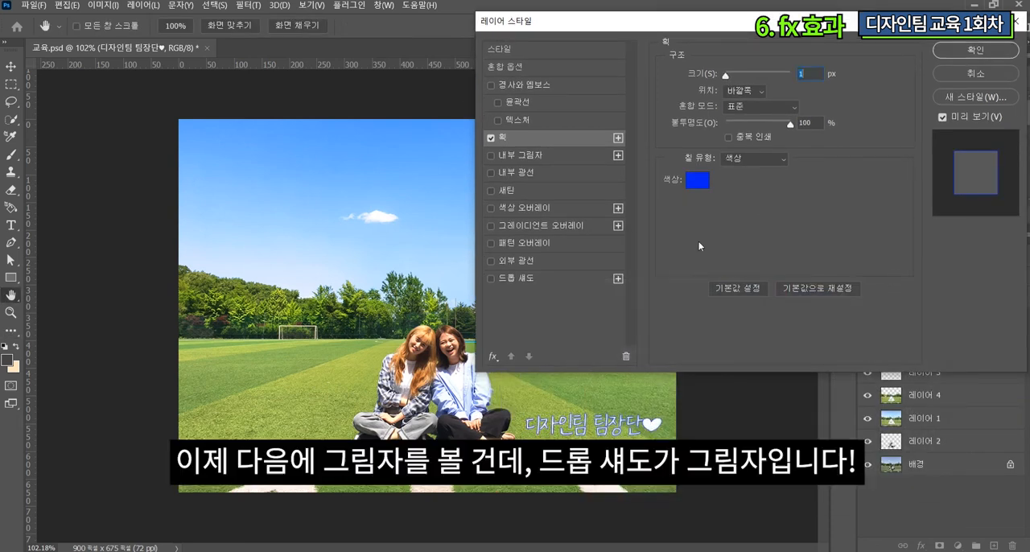
# Step: Turn on the 드롭 섀도 (Drop Shadow) effect for the text, keeping its blend mode at 곱하기 (Multiply)
pyautogui.click(490, 279)
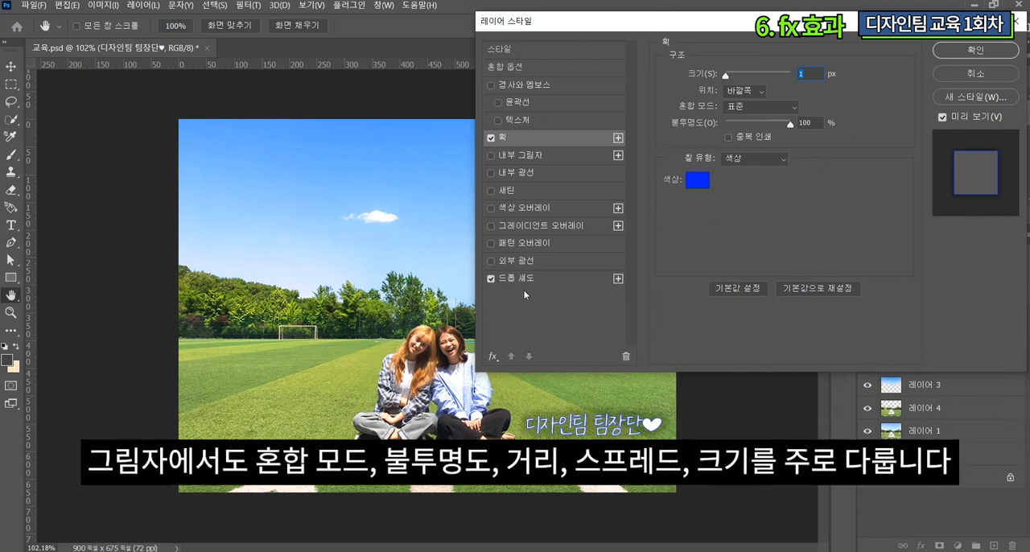
pyautogui.click(518, 280)
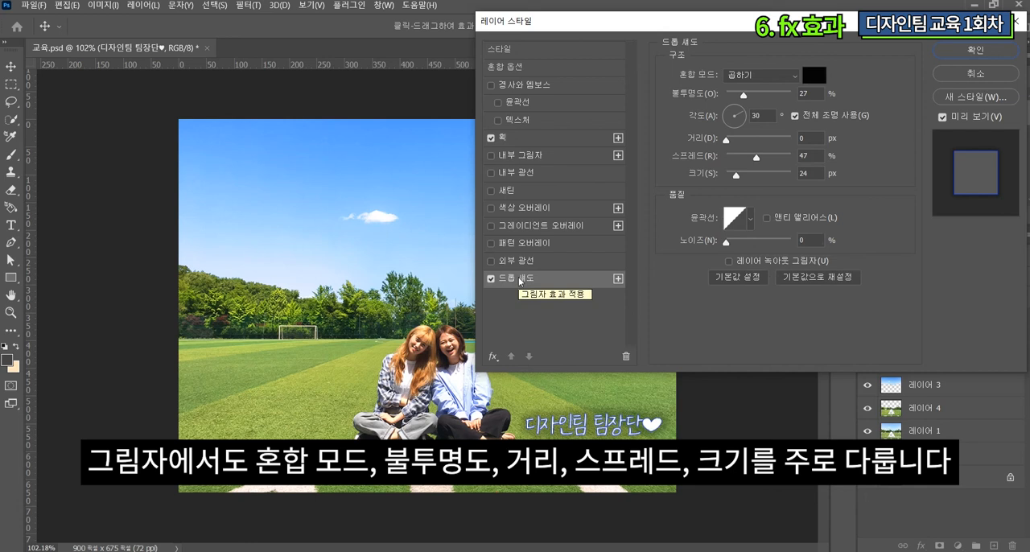
pyautogui.click(772, 75)
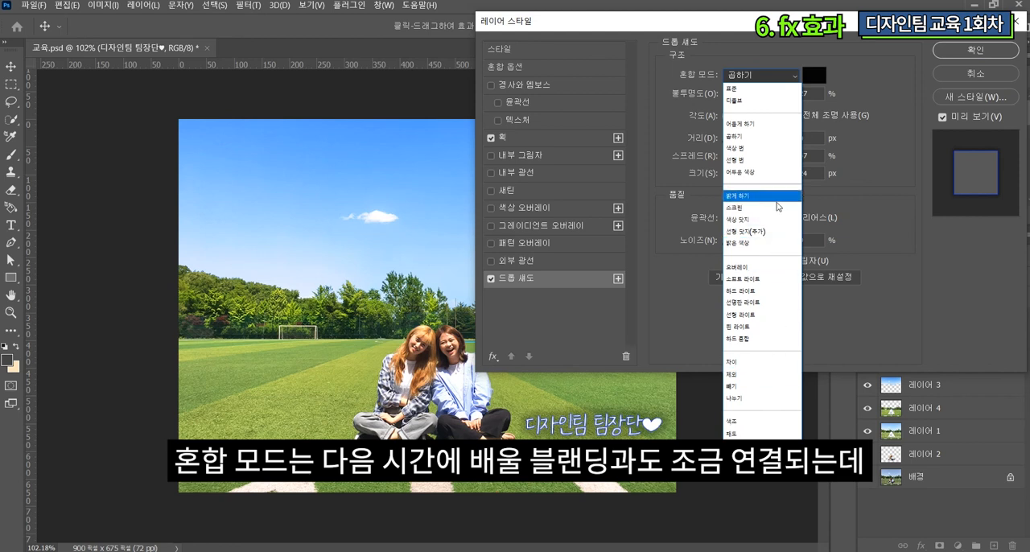
pyautogui.click(858, 94)
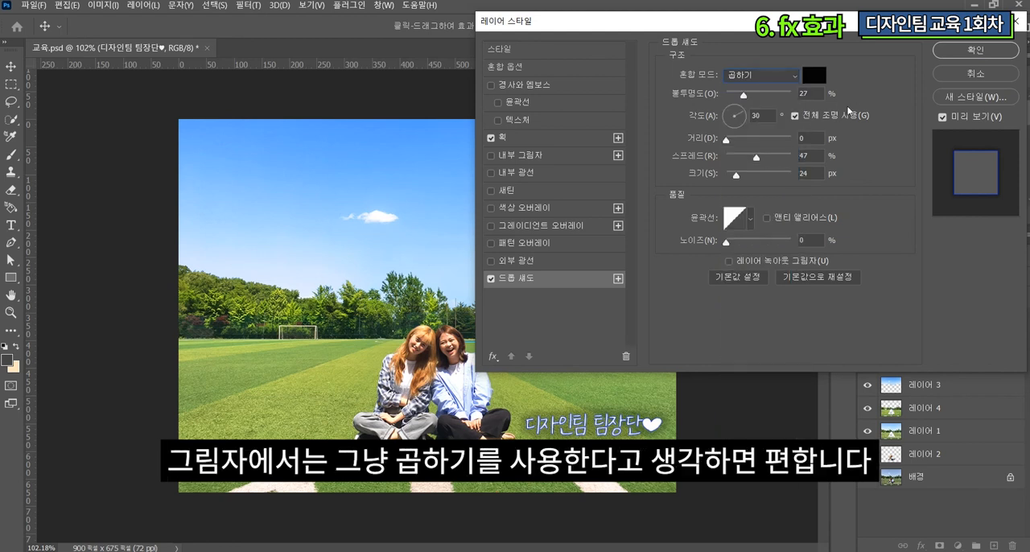
# Step: Set the drop shadow's size to about 16 px, lower its spread and opacity slightly, and apply the layer style
pyautogui.moveTo(732, 147)
pyautogui.mouseDown()
pyautogui.moveTo(793, 150)
pyautogui.moveTo(723, 150)
pyautogui.moveTo(788, 161)
pyautogui.moveTo(751, 159)
pyautogui.moveTo(768, 179)
pyautogui.moveTo(734, 179)
pyautogui.mouseUp()
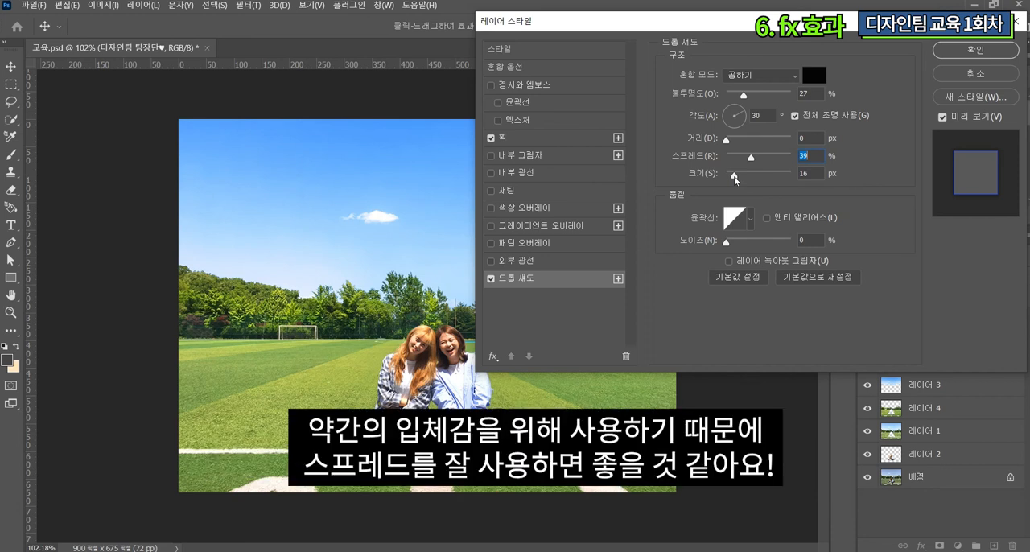
pyautogui.click(734, 175)
pyautogui.moveTo(752, 157)
pyautogui.mouseDown()
pyautogui.moveTo(782, 161)
pyautogui.moveTo(748, 160)
pyautogui.mouseUp()
pyautogui.moveTo(744, 96); pyautogui.dragTo(742, 100)
pyautogui.press('Return')
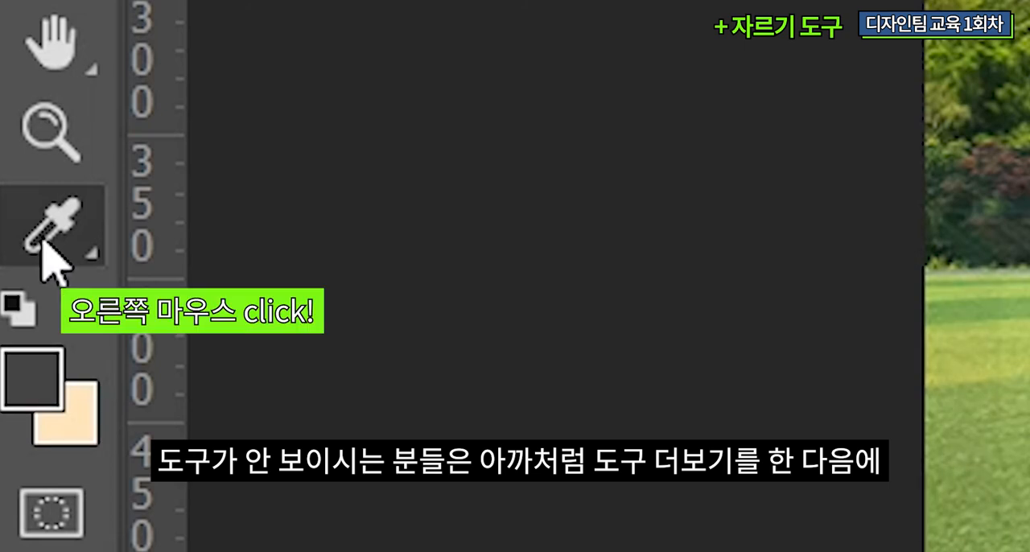
# Step: Crop off the strip of white blocks along the photo's lower edge, leaving the image at 900 × 628 pixels
pyautogui.rightClick(44, 241)
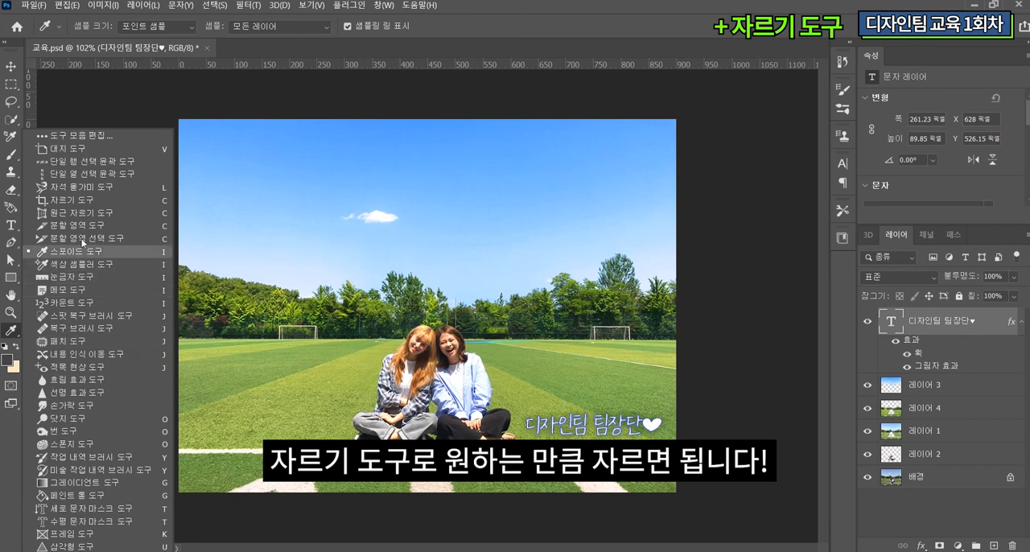
pyautogui.click(84, 201)
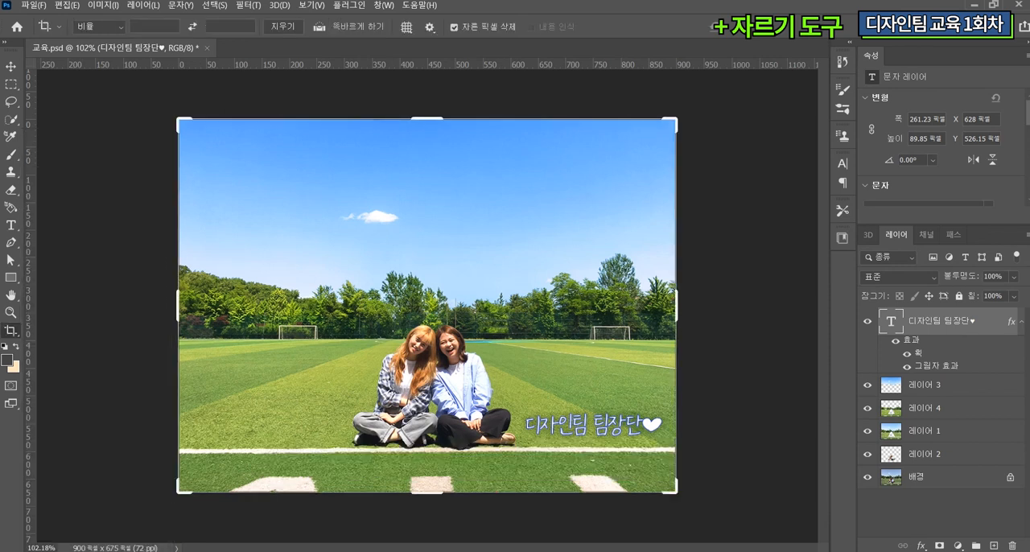
pyautogui.moveTo(433, 496); pyautogui.dragTo(435, 483)
pyautogui.moveTo(178, 303)
pyautogui.mouseDown()
pyautogui.moveTo(191, 302)
pyautogui.moveTo(178, 302)
pyautogui.mouseUp()
pyautogui.press('Return')
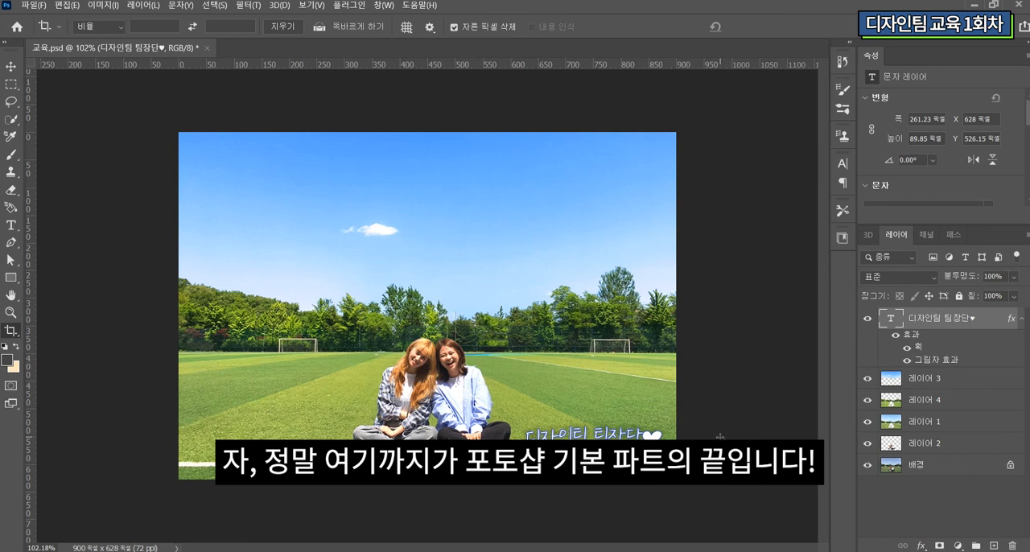
# Step: Merge the text layer and all image layers above 배경 into one layer
pyautogui.keyDown('shift'); pyautogui.click(924, 445); pyautogui.keyUp('shift')
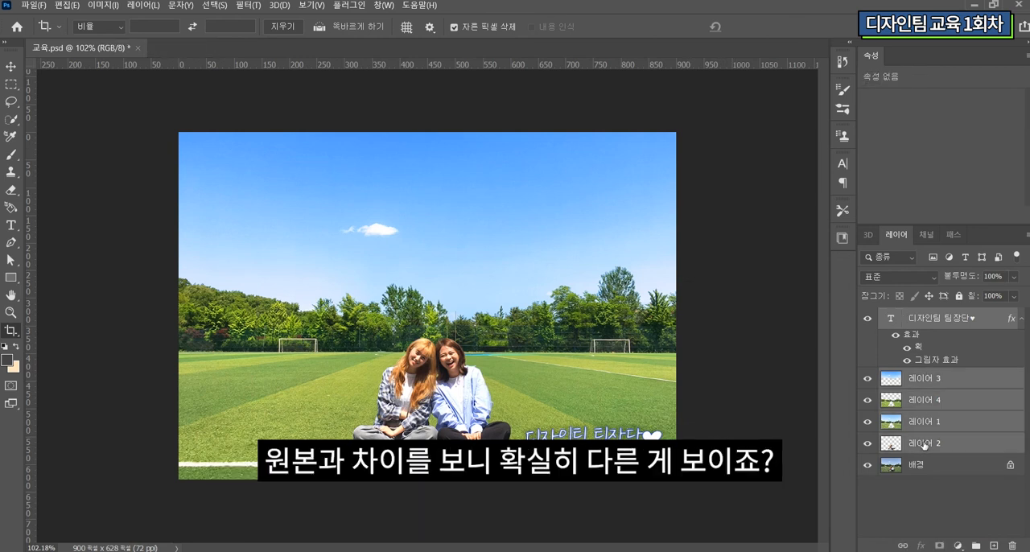
pyautogui.rightClick(923, 445)
pyautogui.click(845, 391)
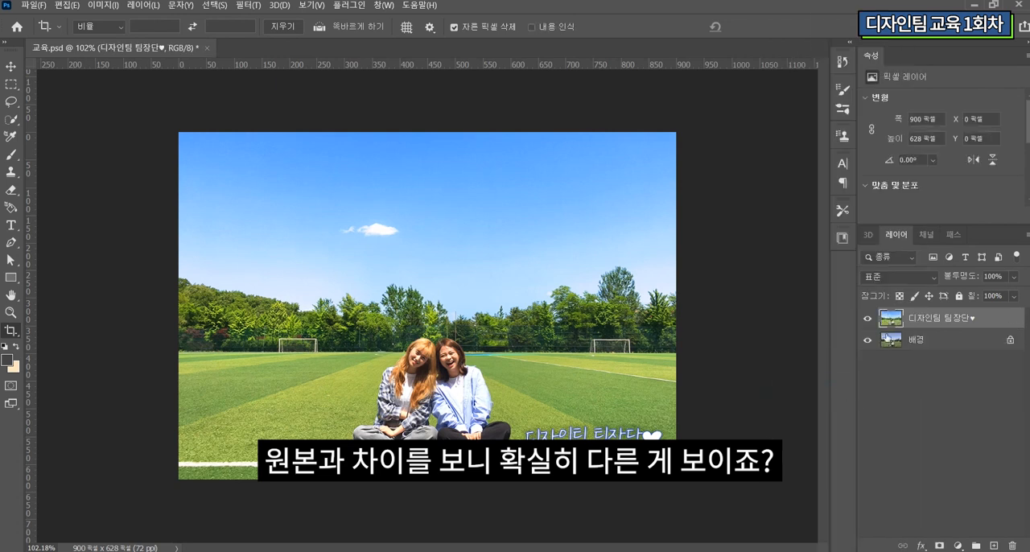
# Step: Compare the retouched photo with the original by toggling the visibility of the layers above 배경
pyautogui.click(867, 318)
pyautogui.click(868, 318)
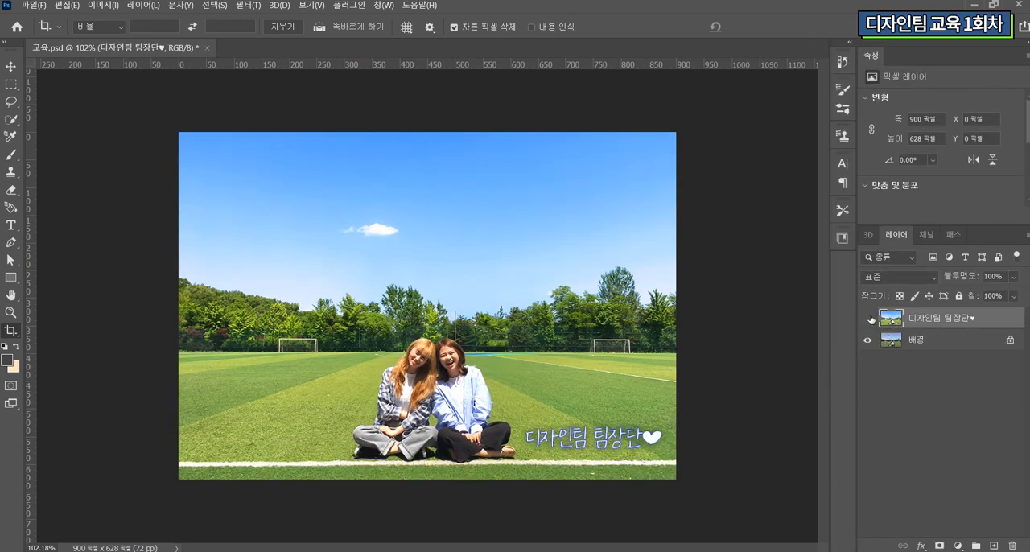
pyautogui.click(868, 320)
pyautogui.click(868, 319)
pyautogui.click(868, 319)
pyautogui.click(868, 319)
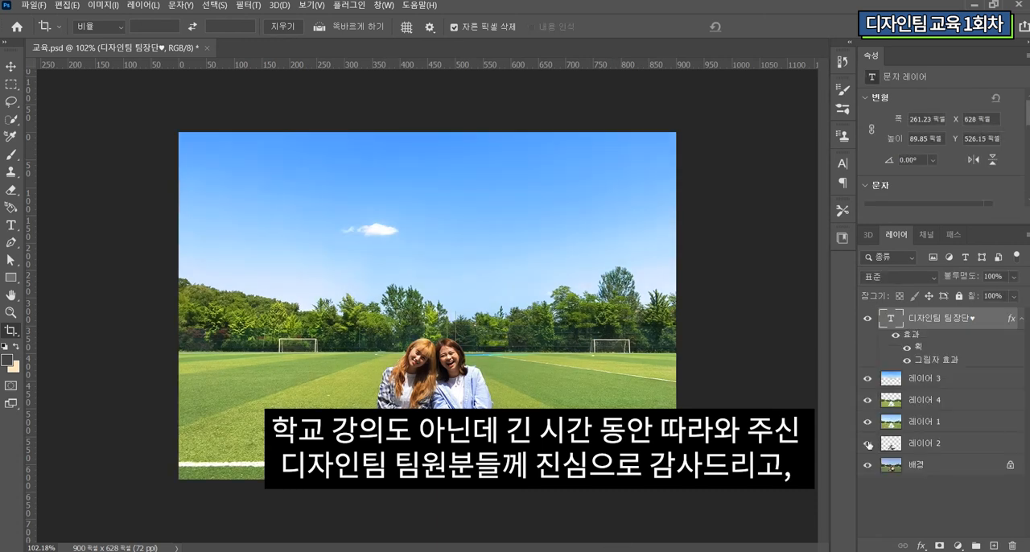
pyautogui.click(868, 443)
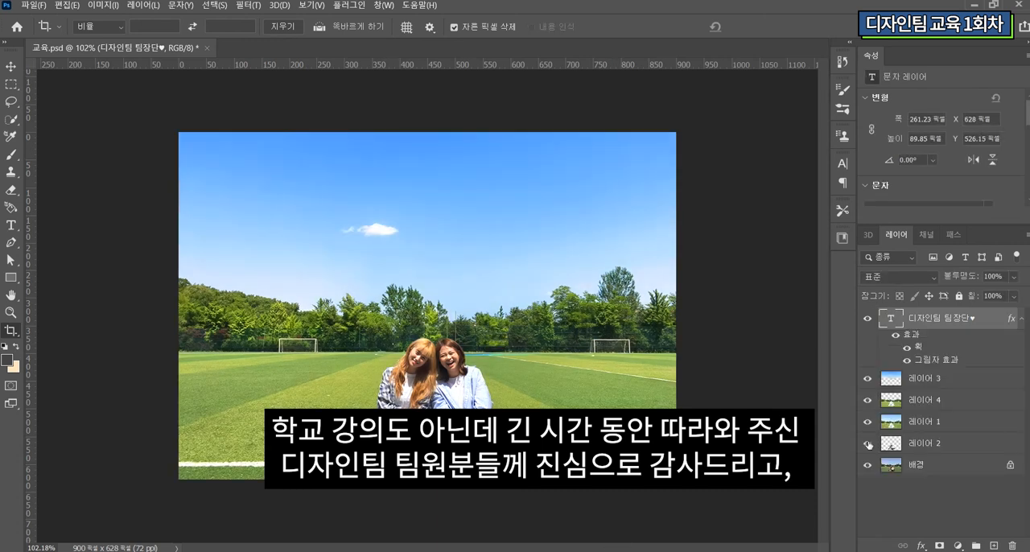